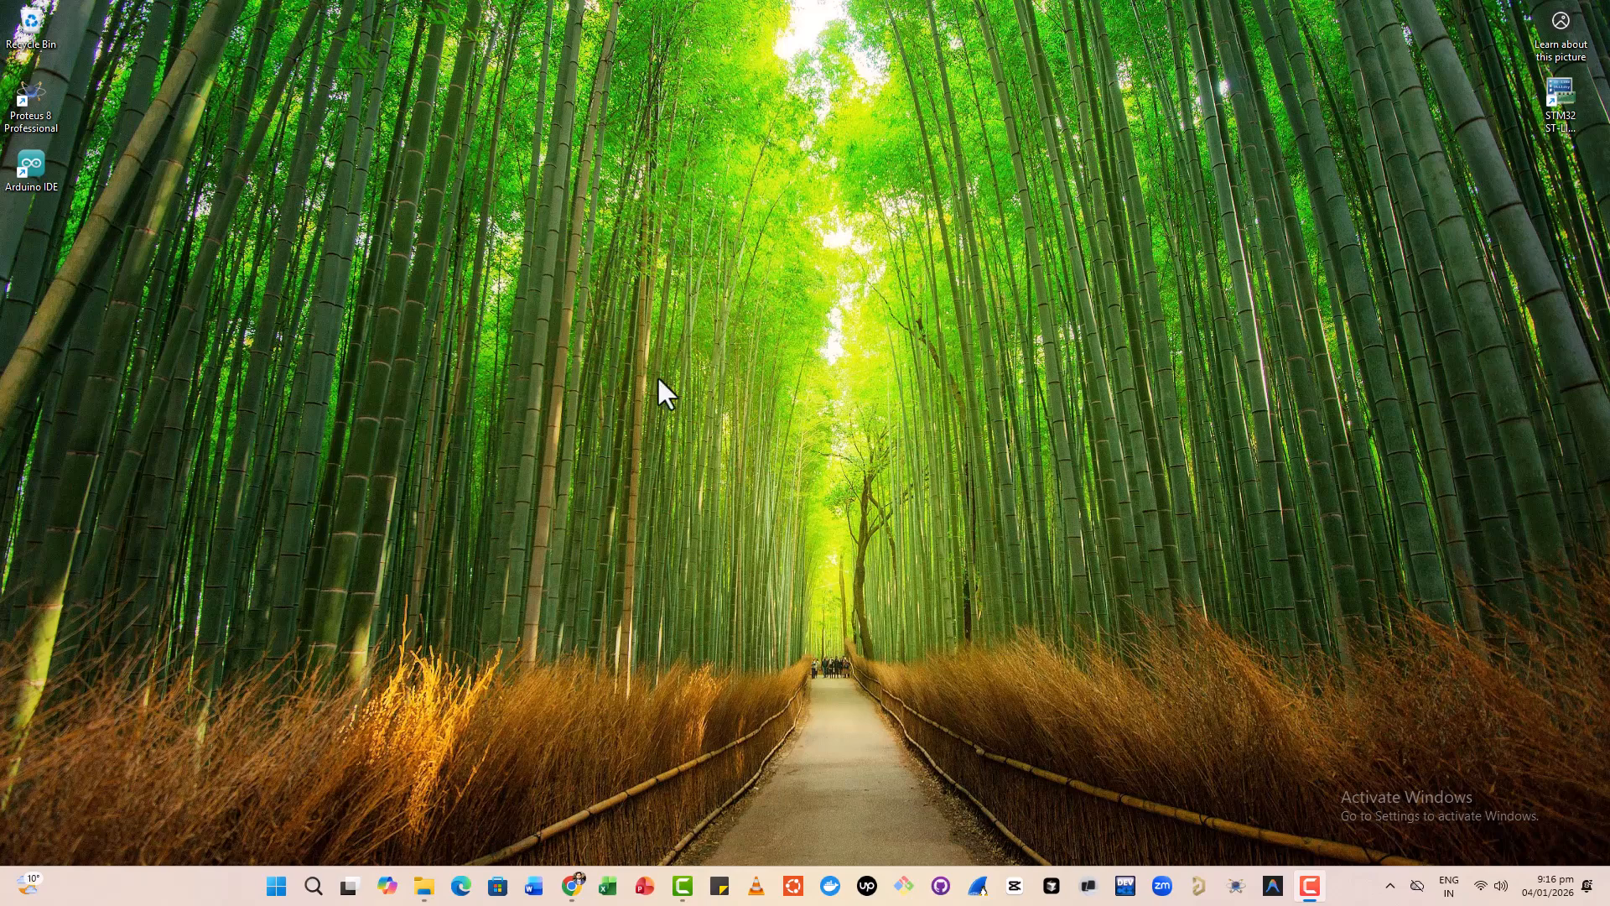
Open Google Chrome, search Google for docker and open the official Docker website.
left_click(572, 886)
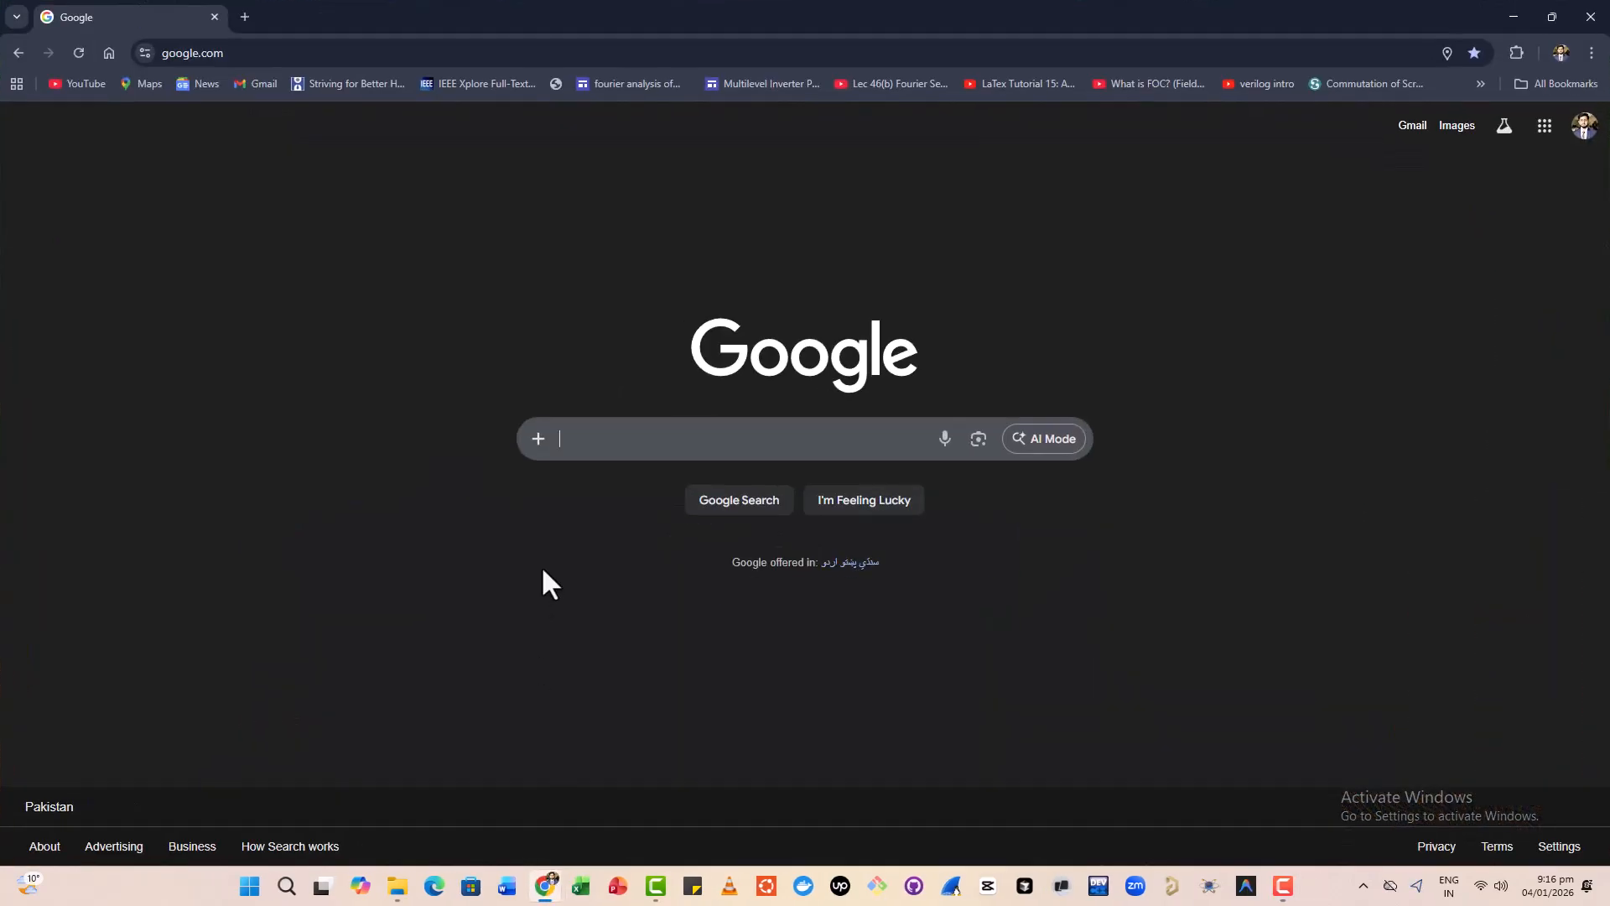
type("docker")
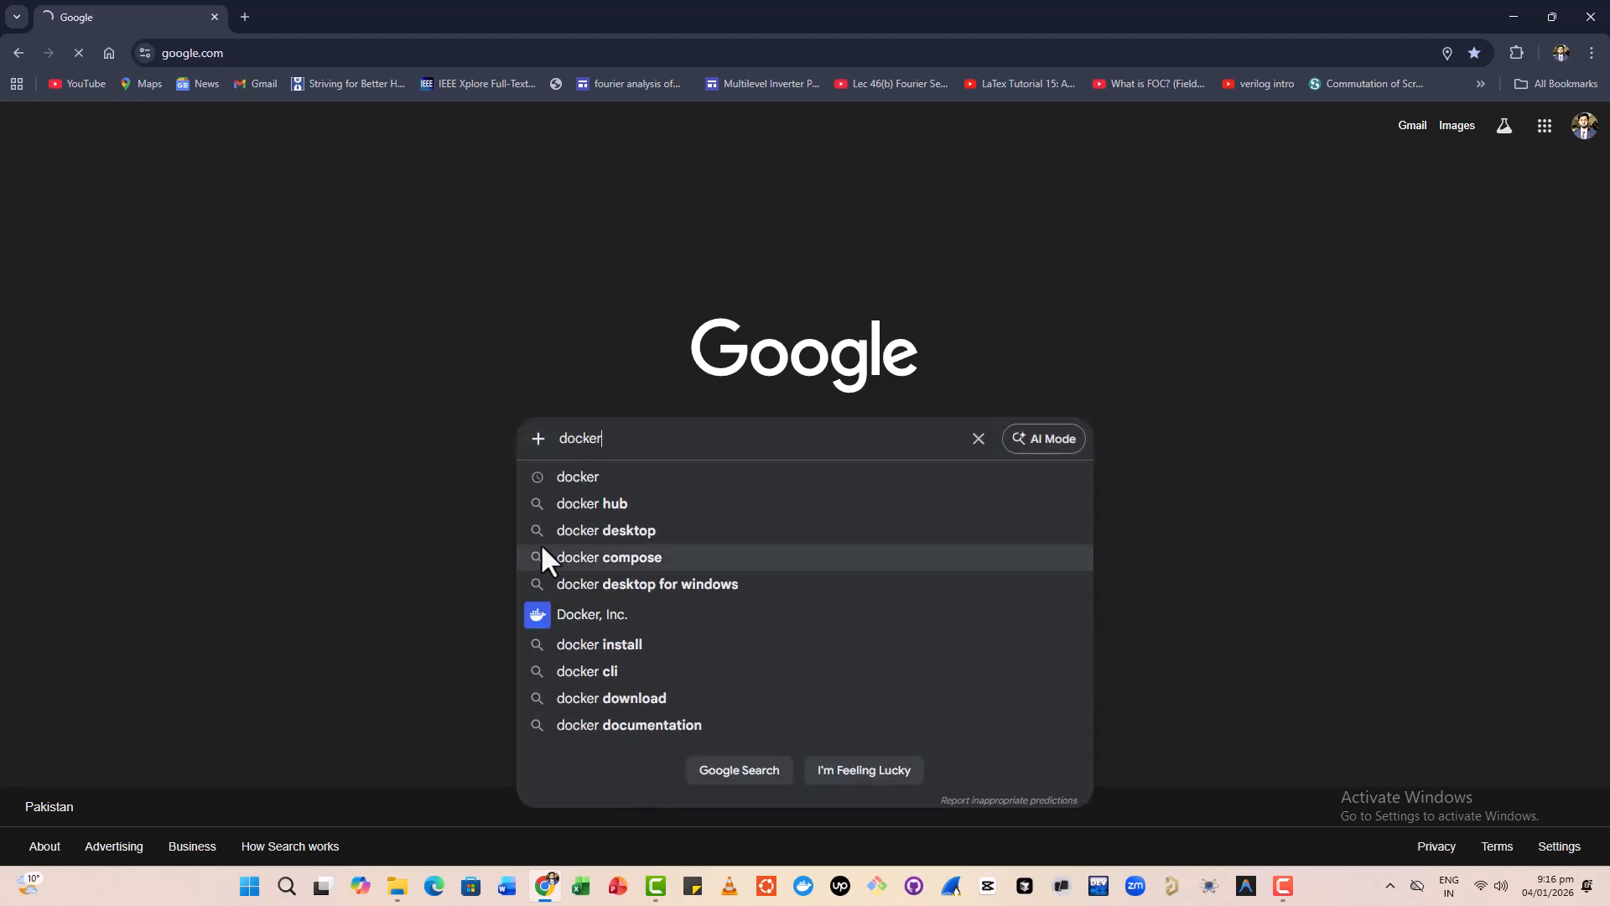
key("Return")
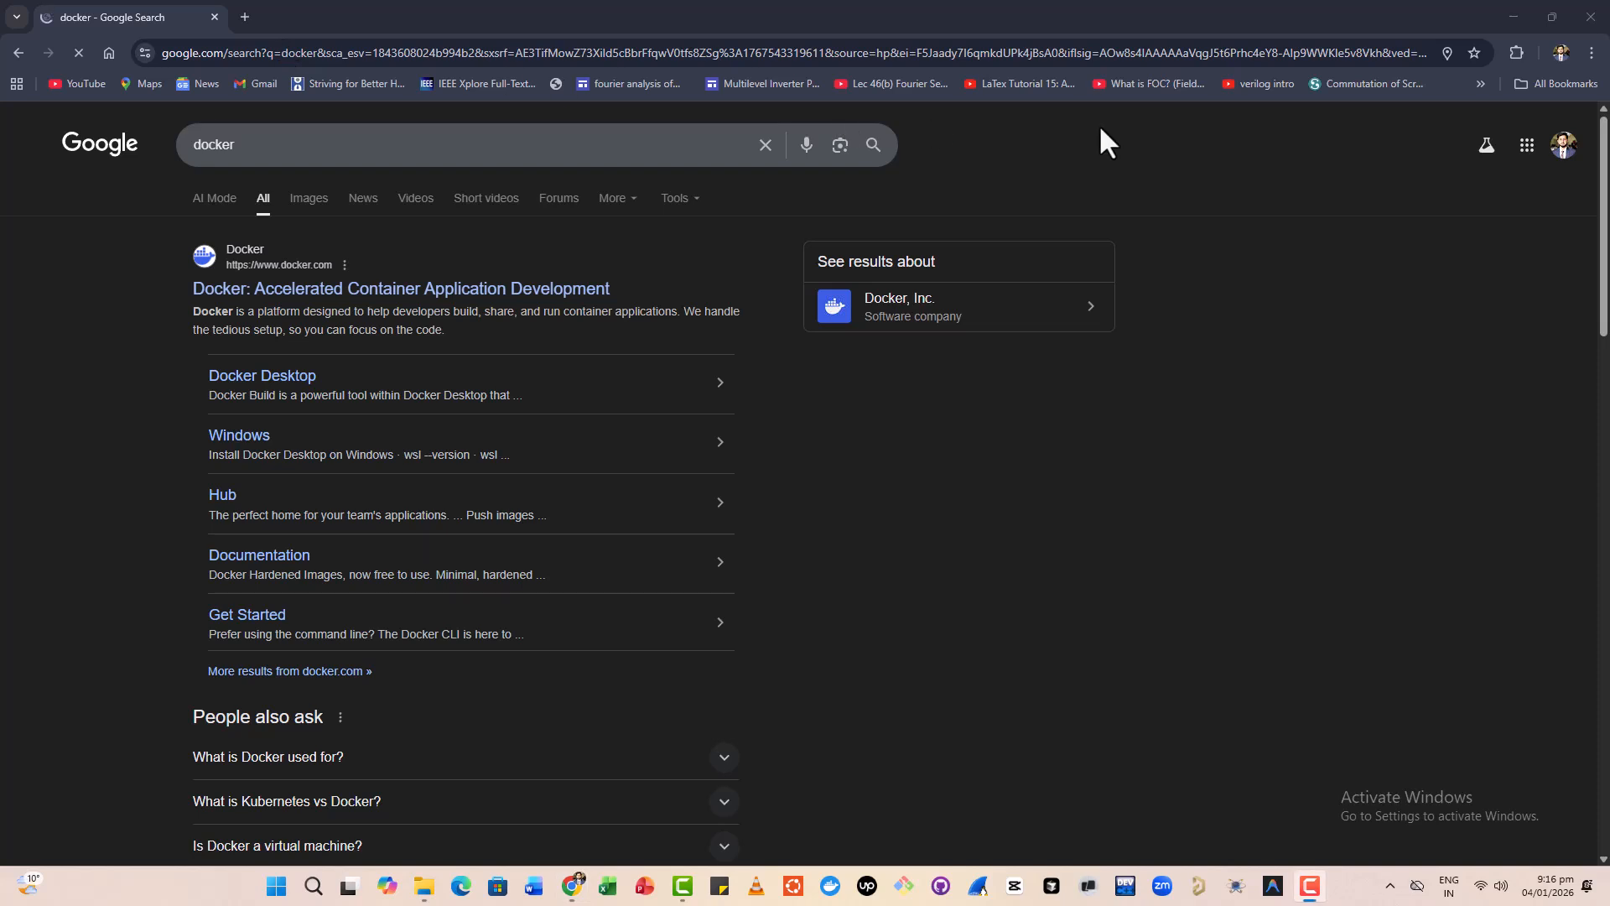
left_click(285, 289)
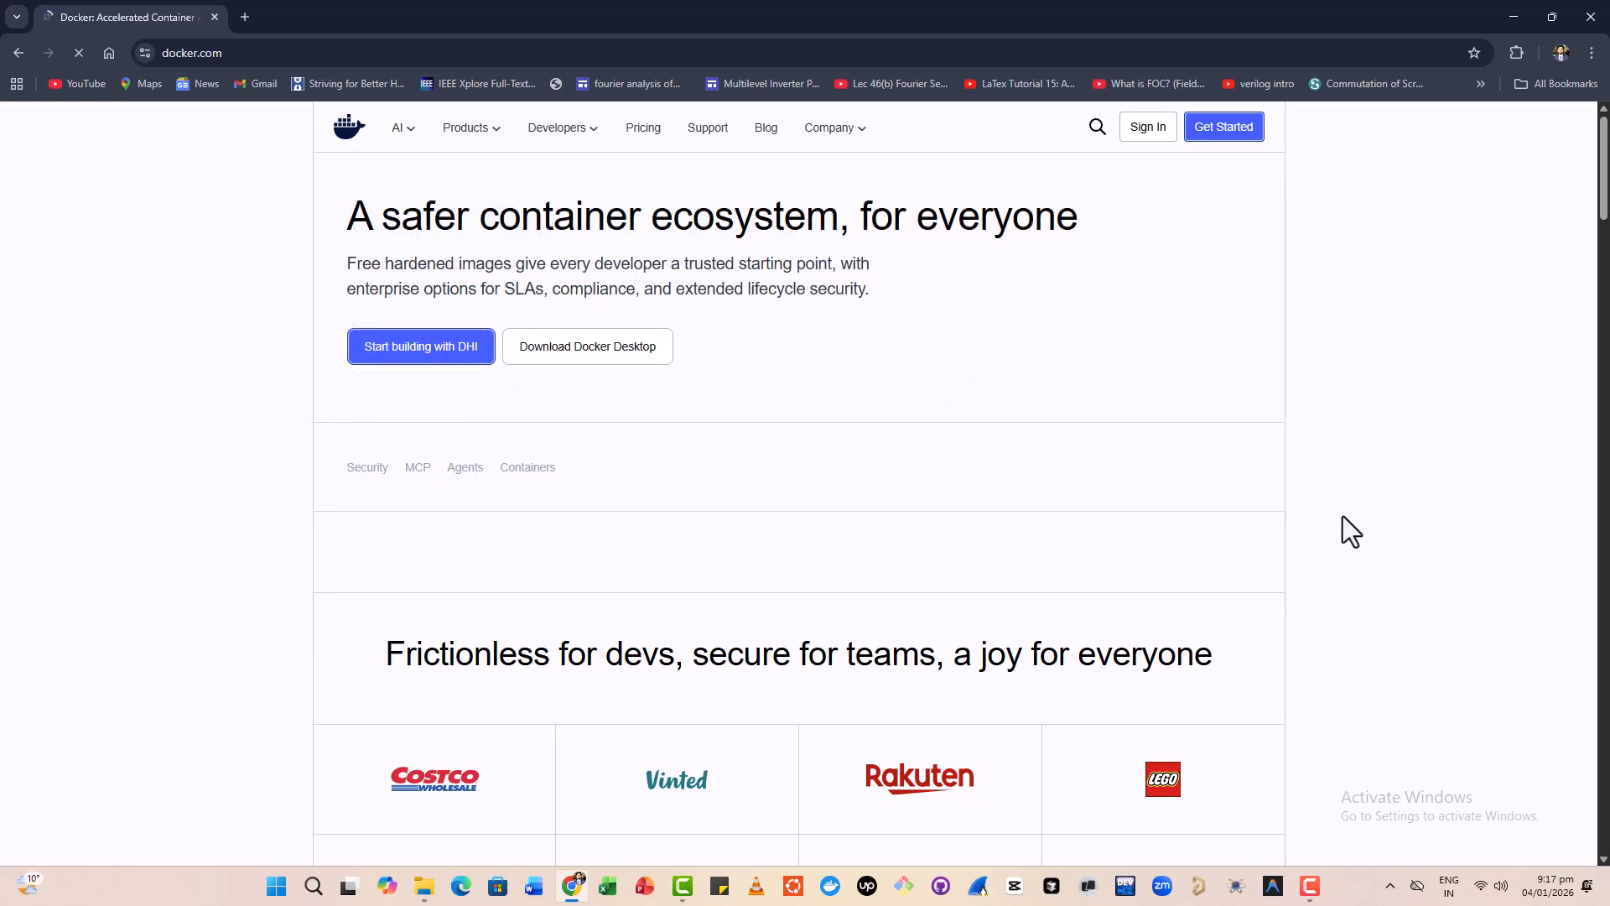
Open the Docker documentation site from the developer resources and accept all cookies.
scroll(1465, 528, "down", 9)
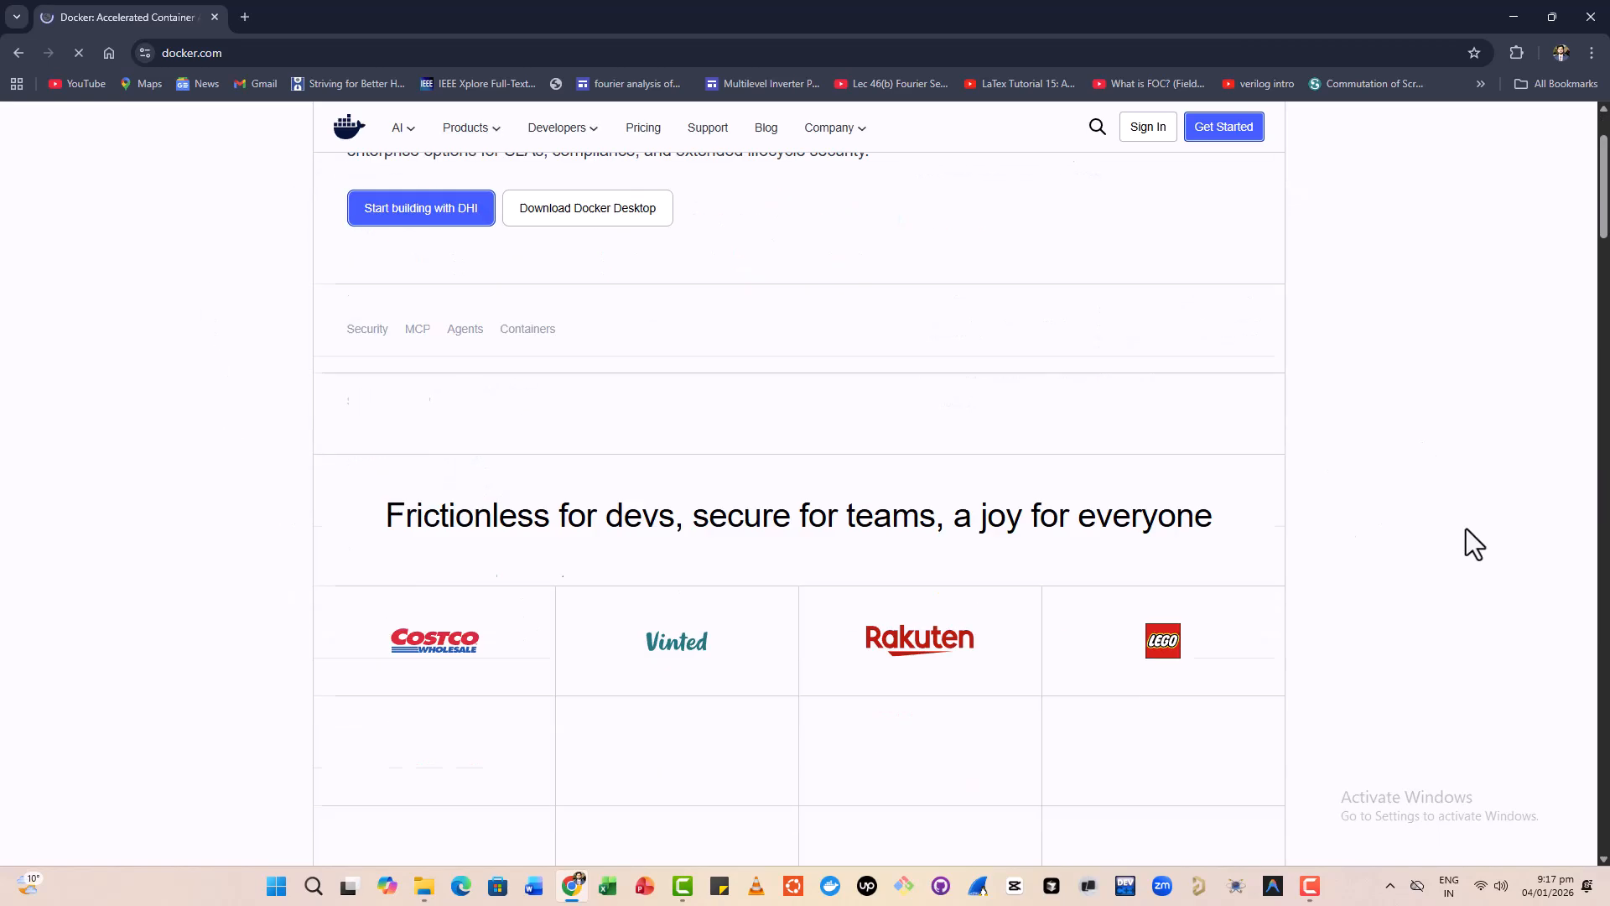
scroll(1465, 528, "up", 9)
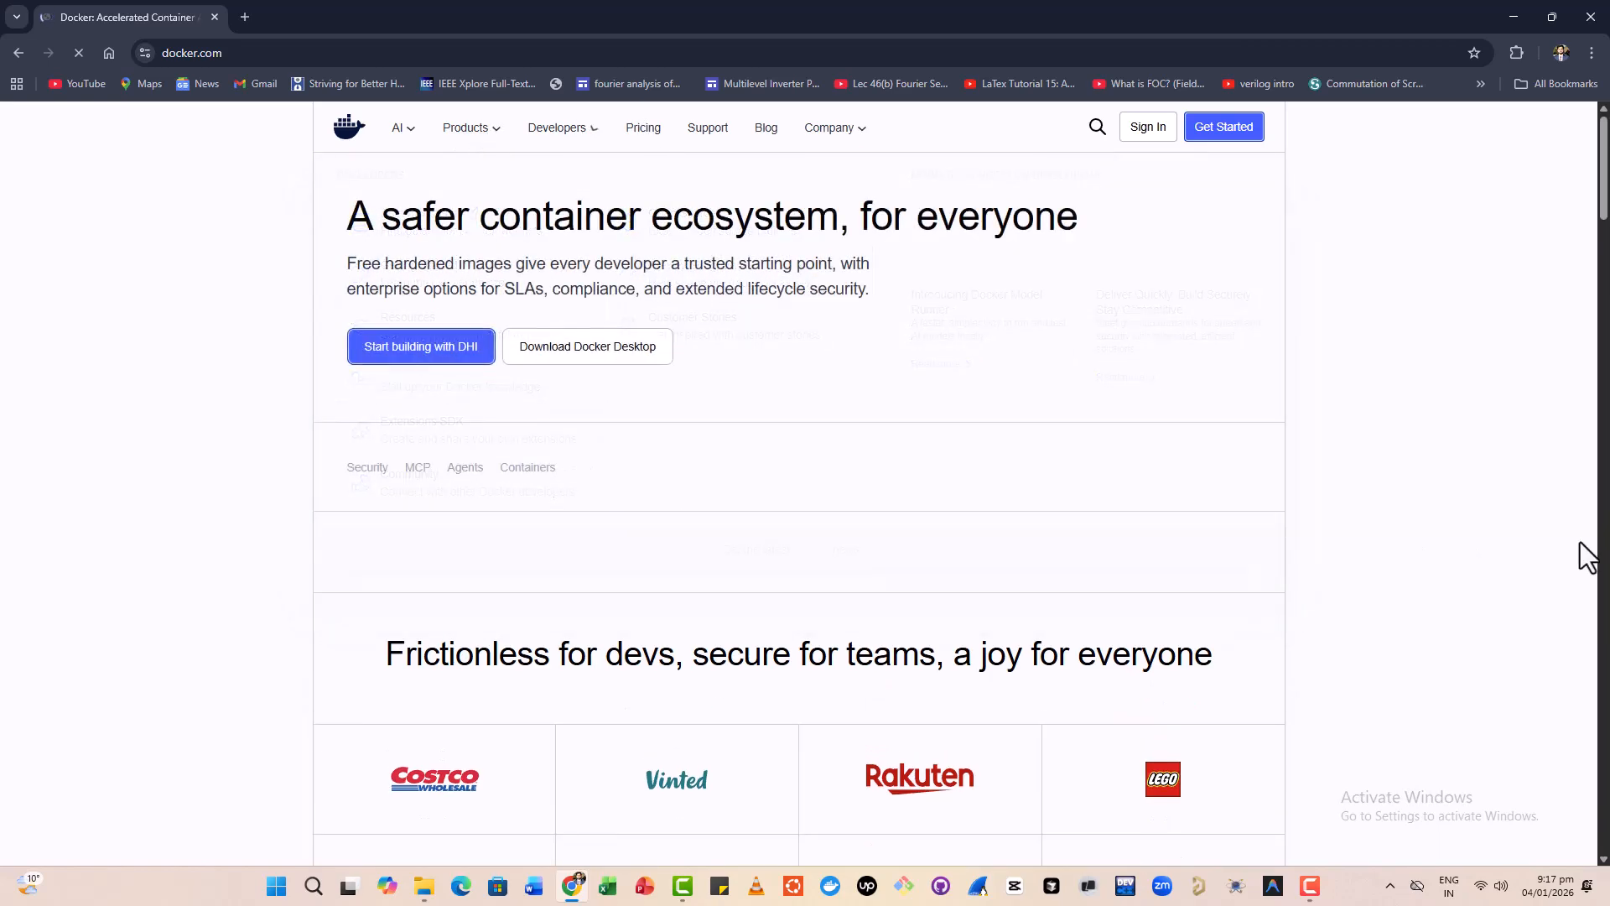
mouse_move(537, 127)
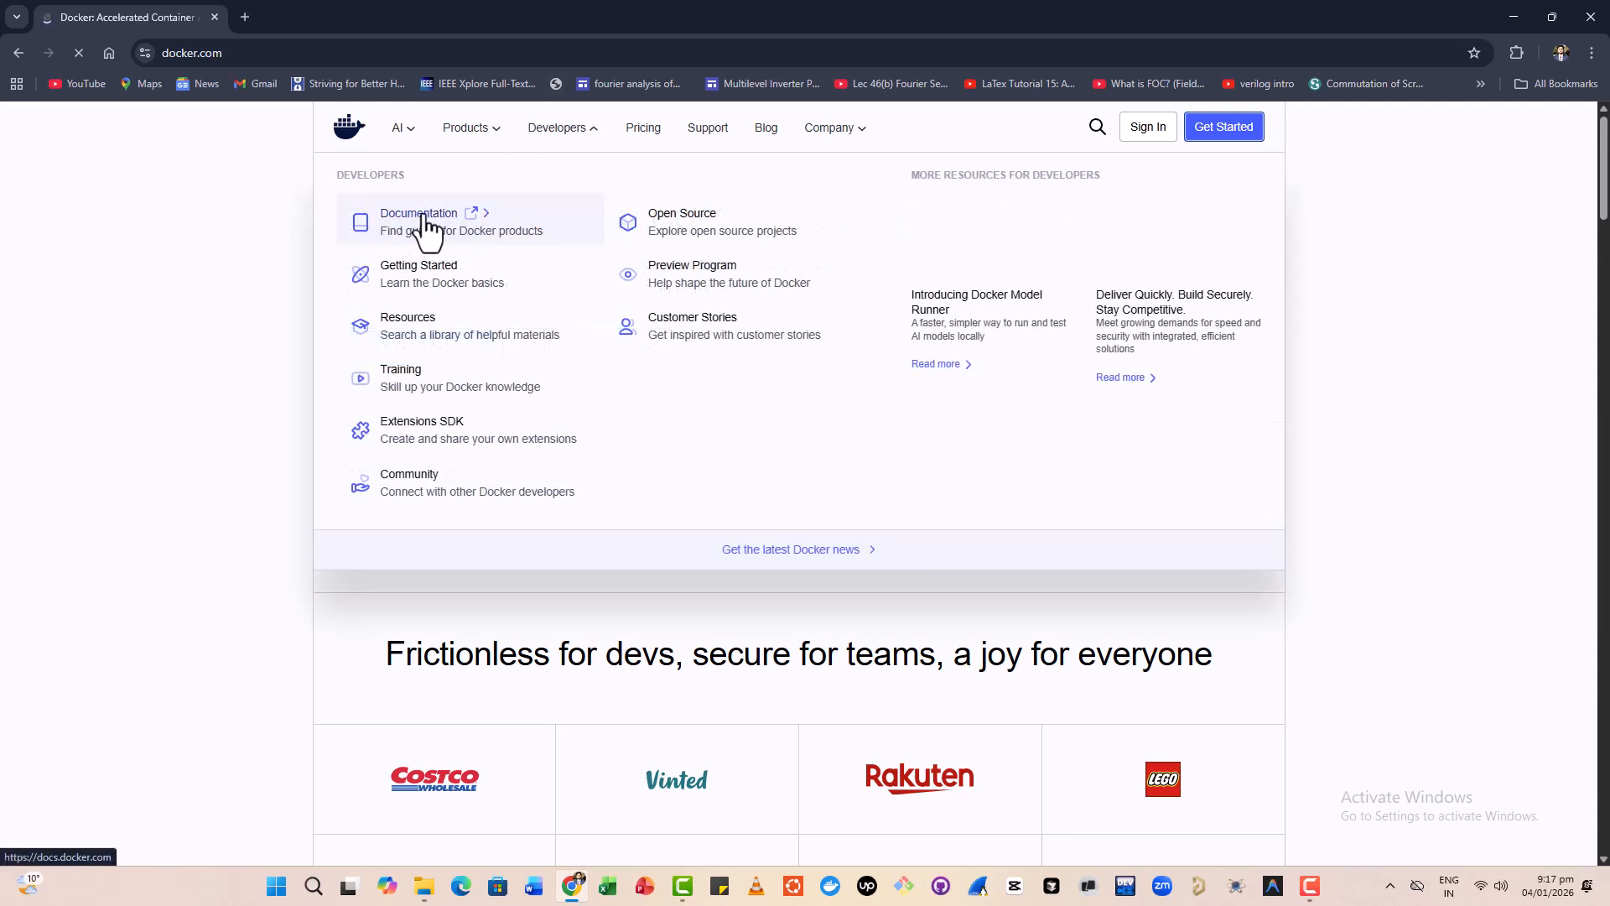
left_click(419, 214)
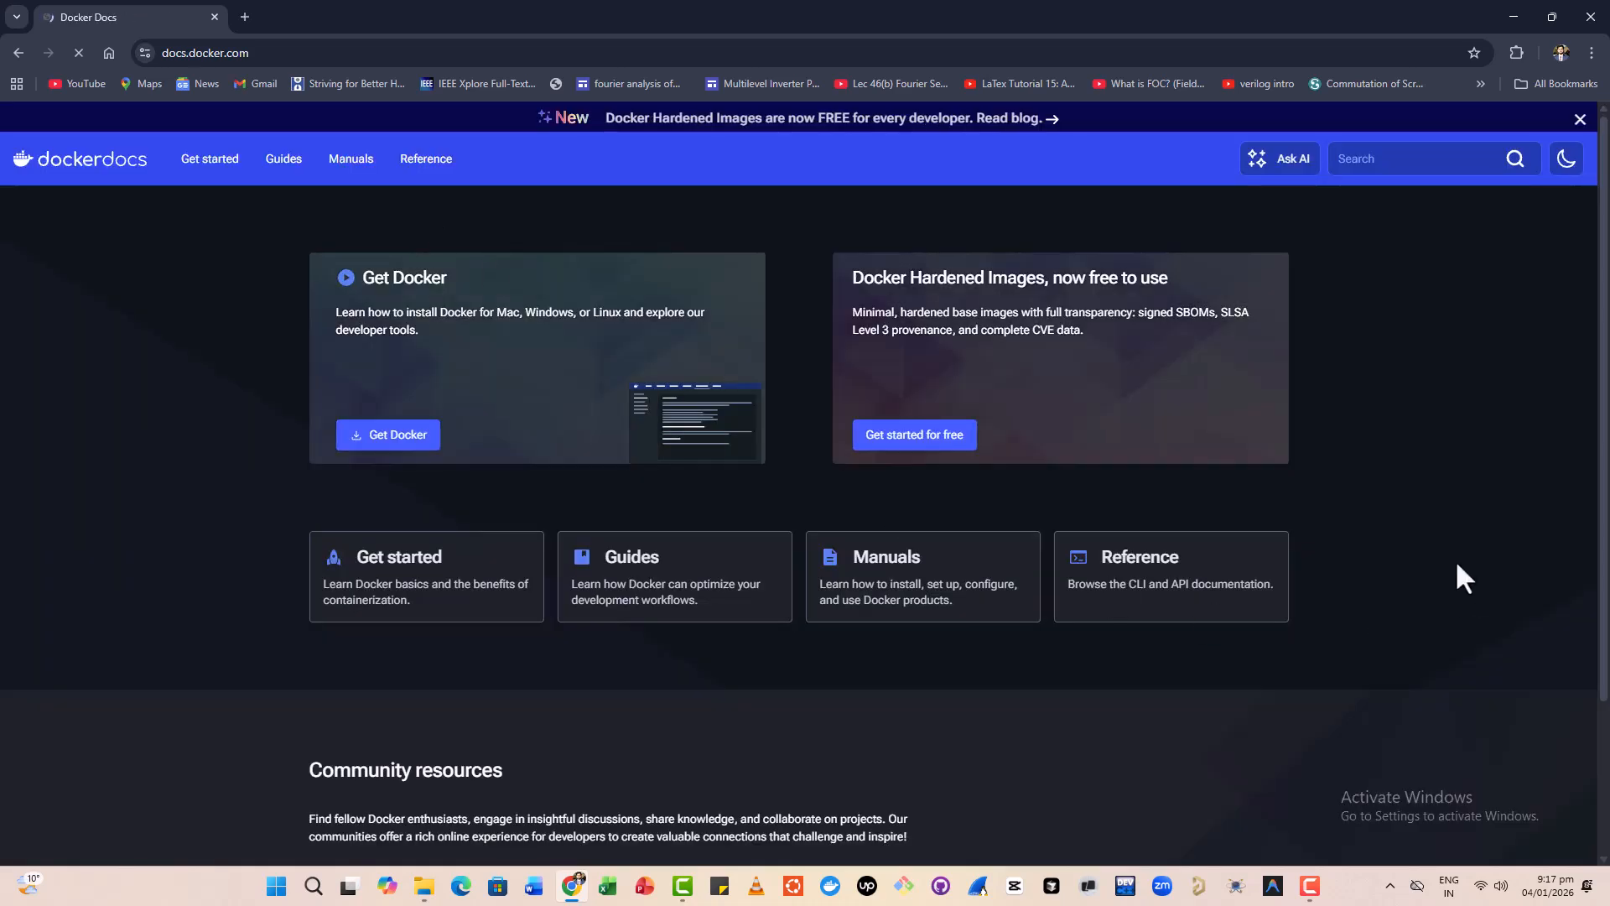
scroll(1411, 560, "down", 2)
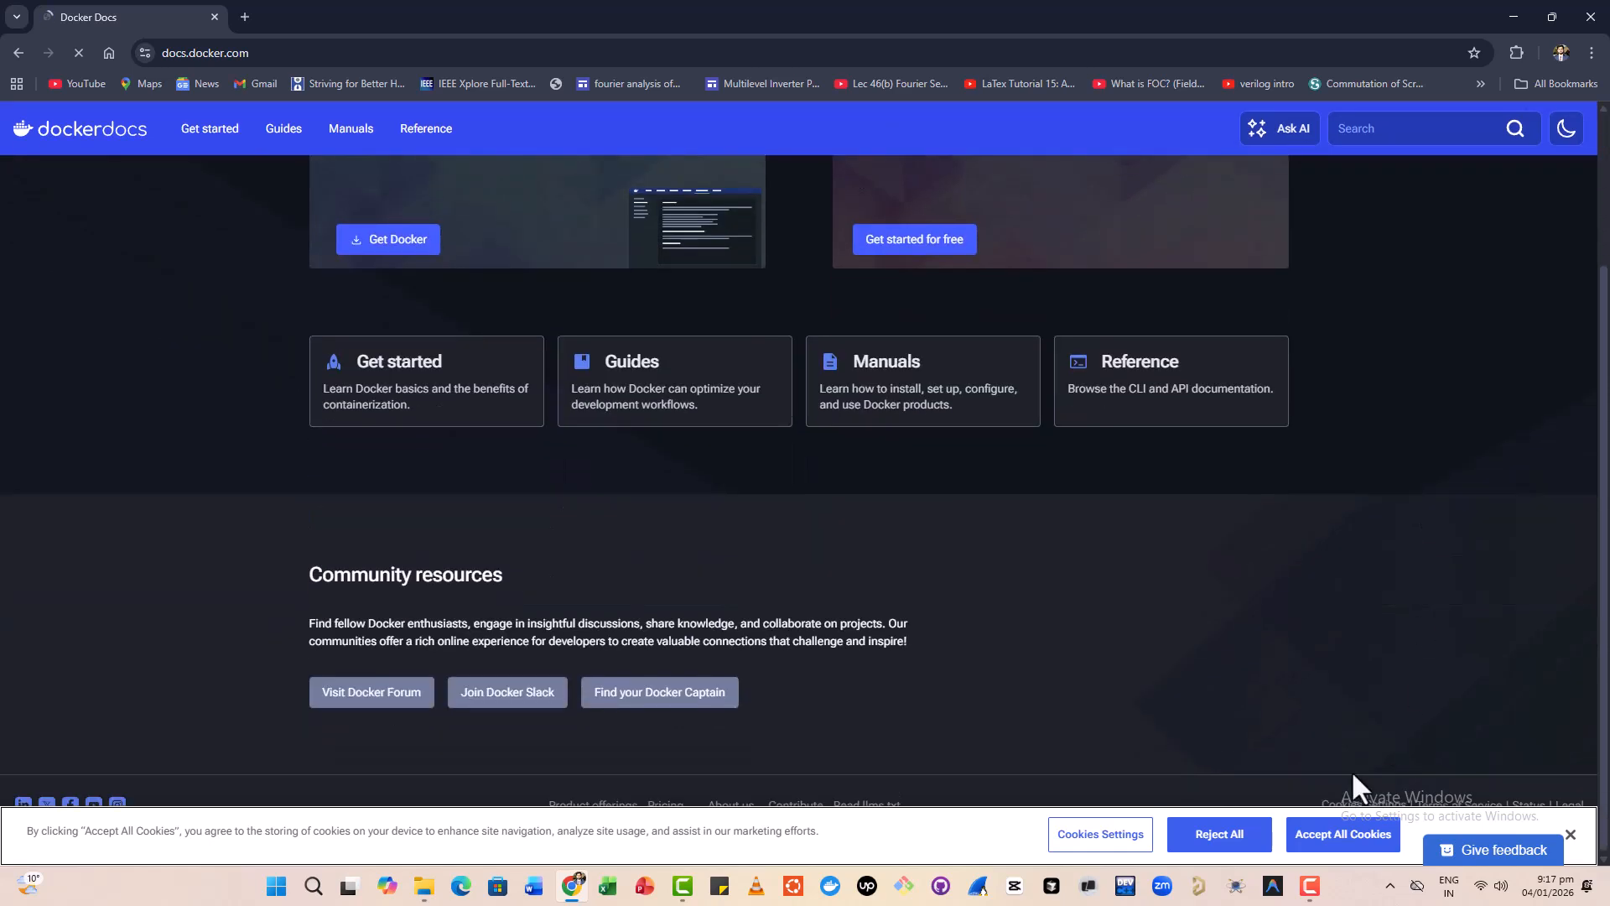
left_click(1327, 836)
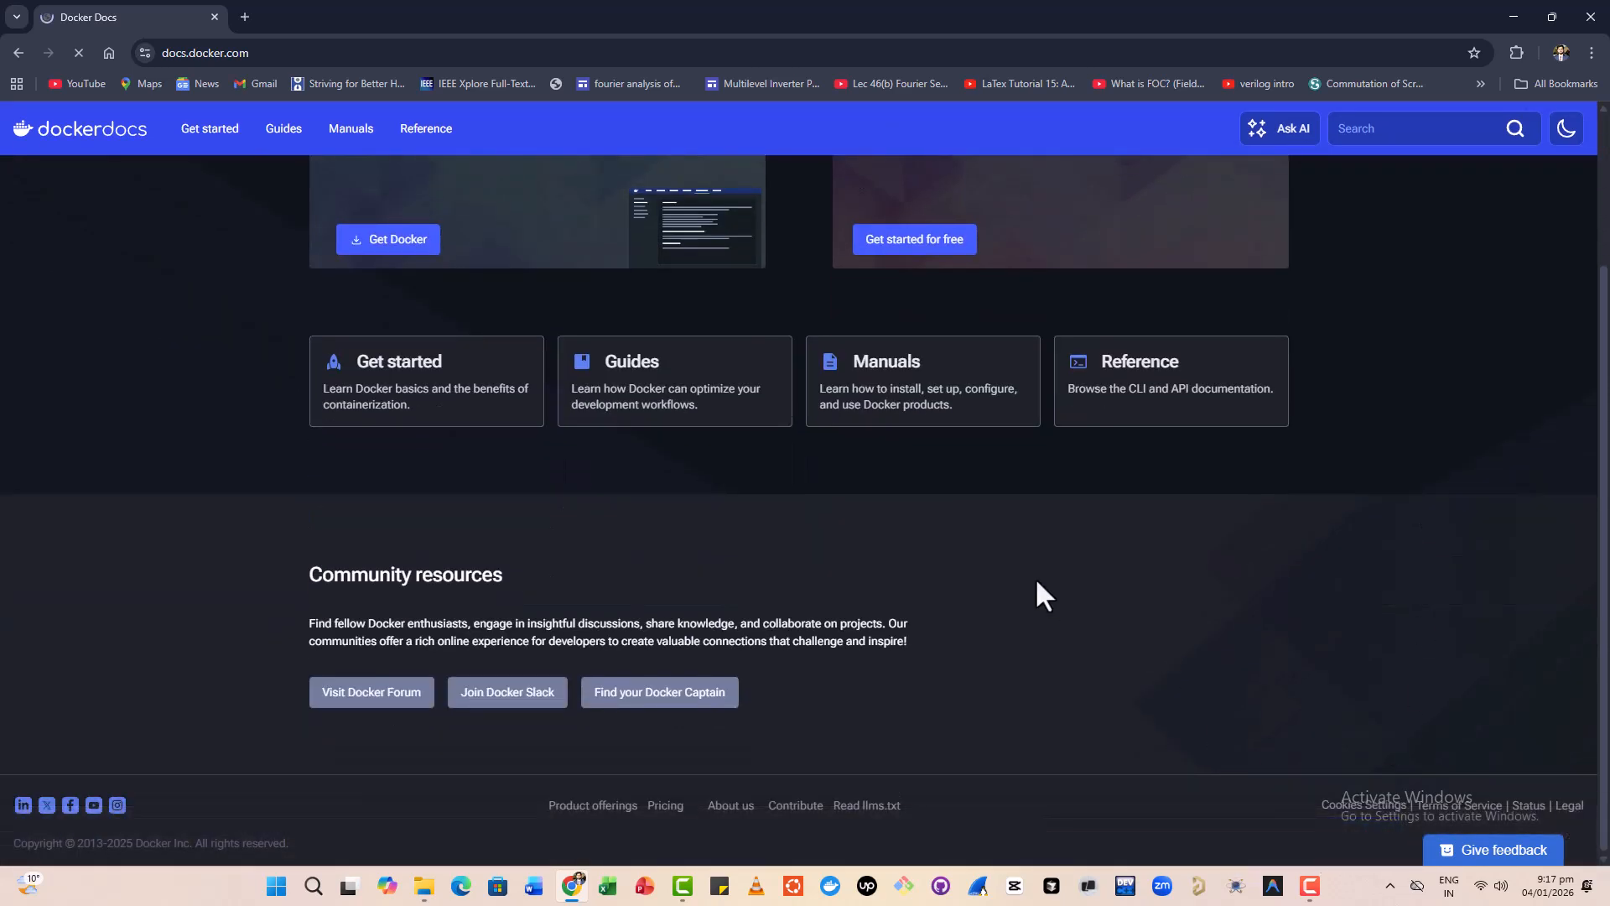
Go to the Get Docker page and open the installation page for Docker Desktop for Windows.
scroll(1035, 577, "up", 2)
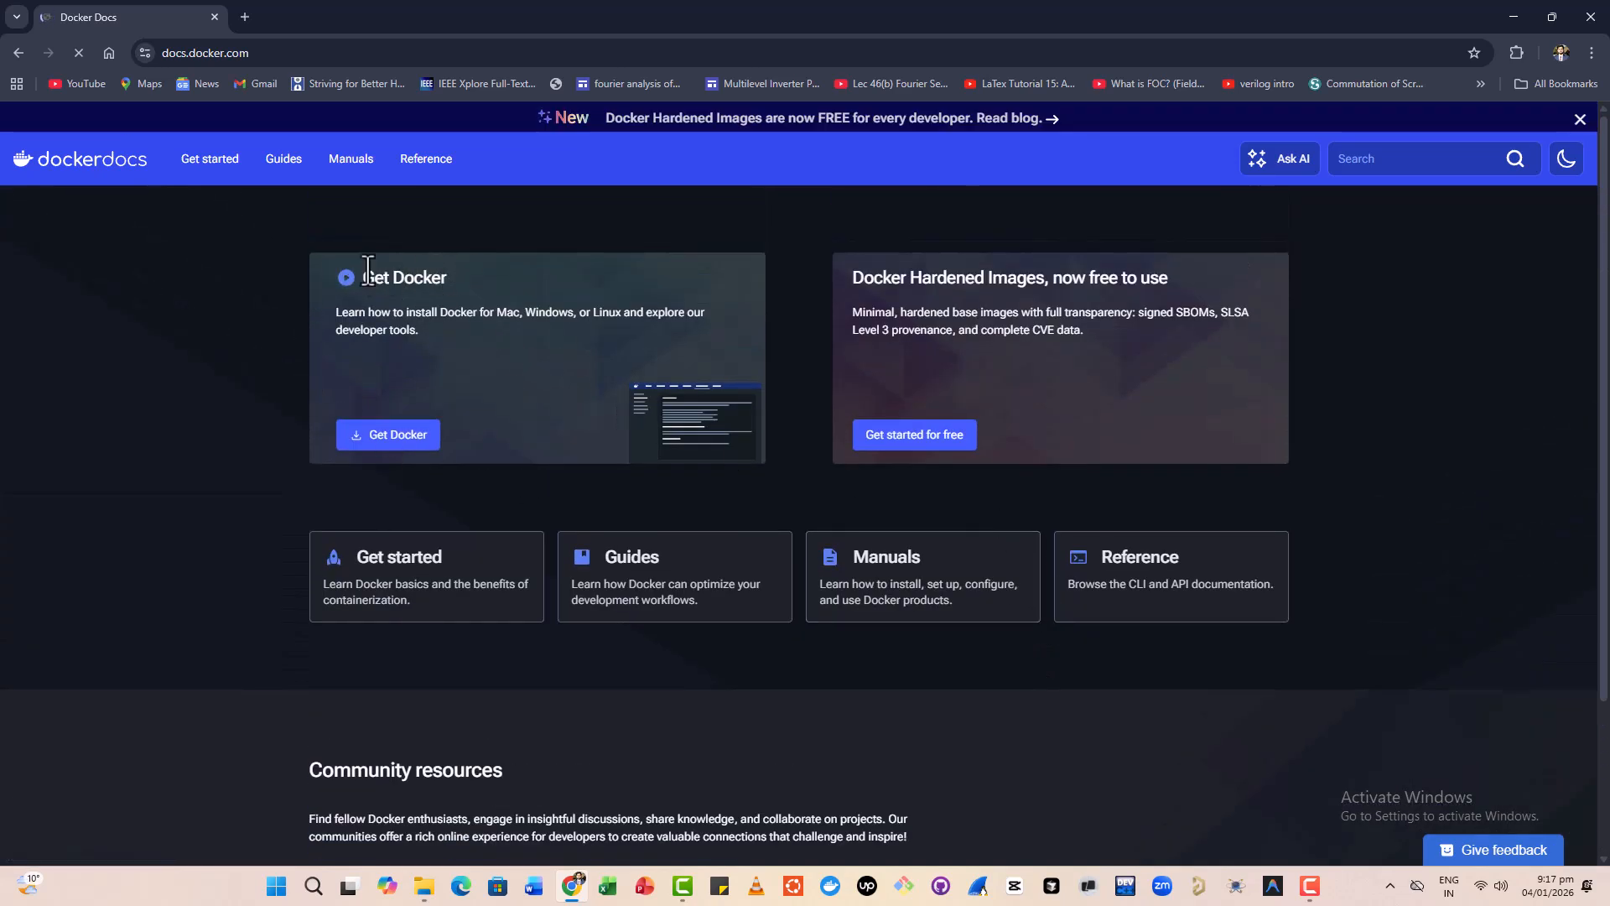
left_click(392, 437)
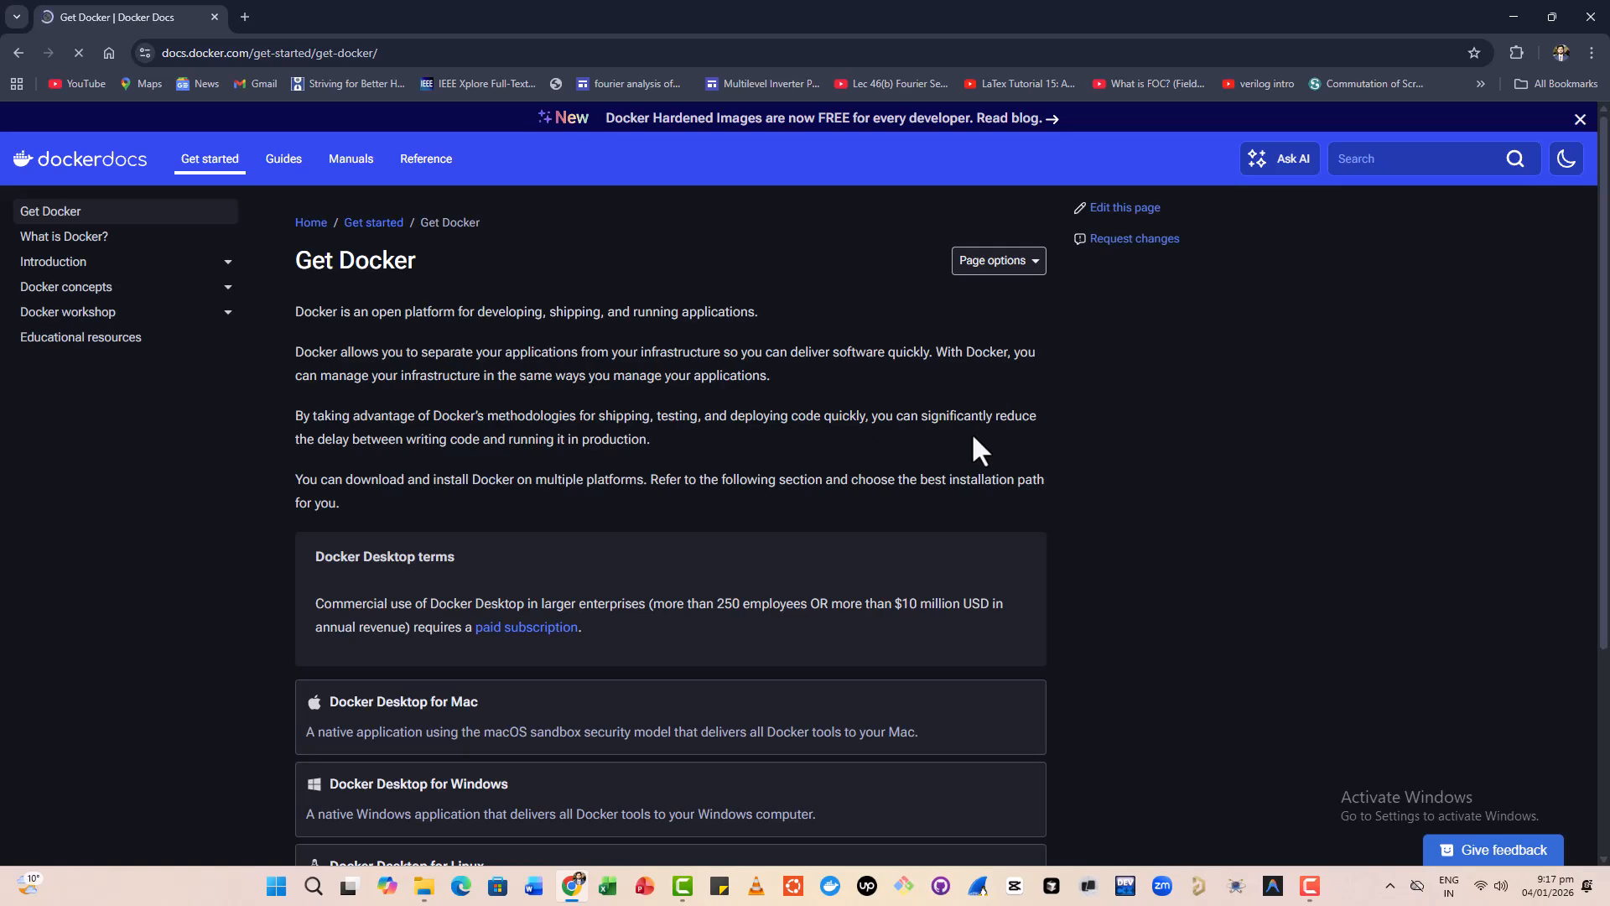
scroll(973, 436, "down", 3)
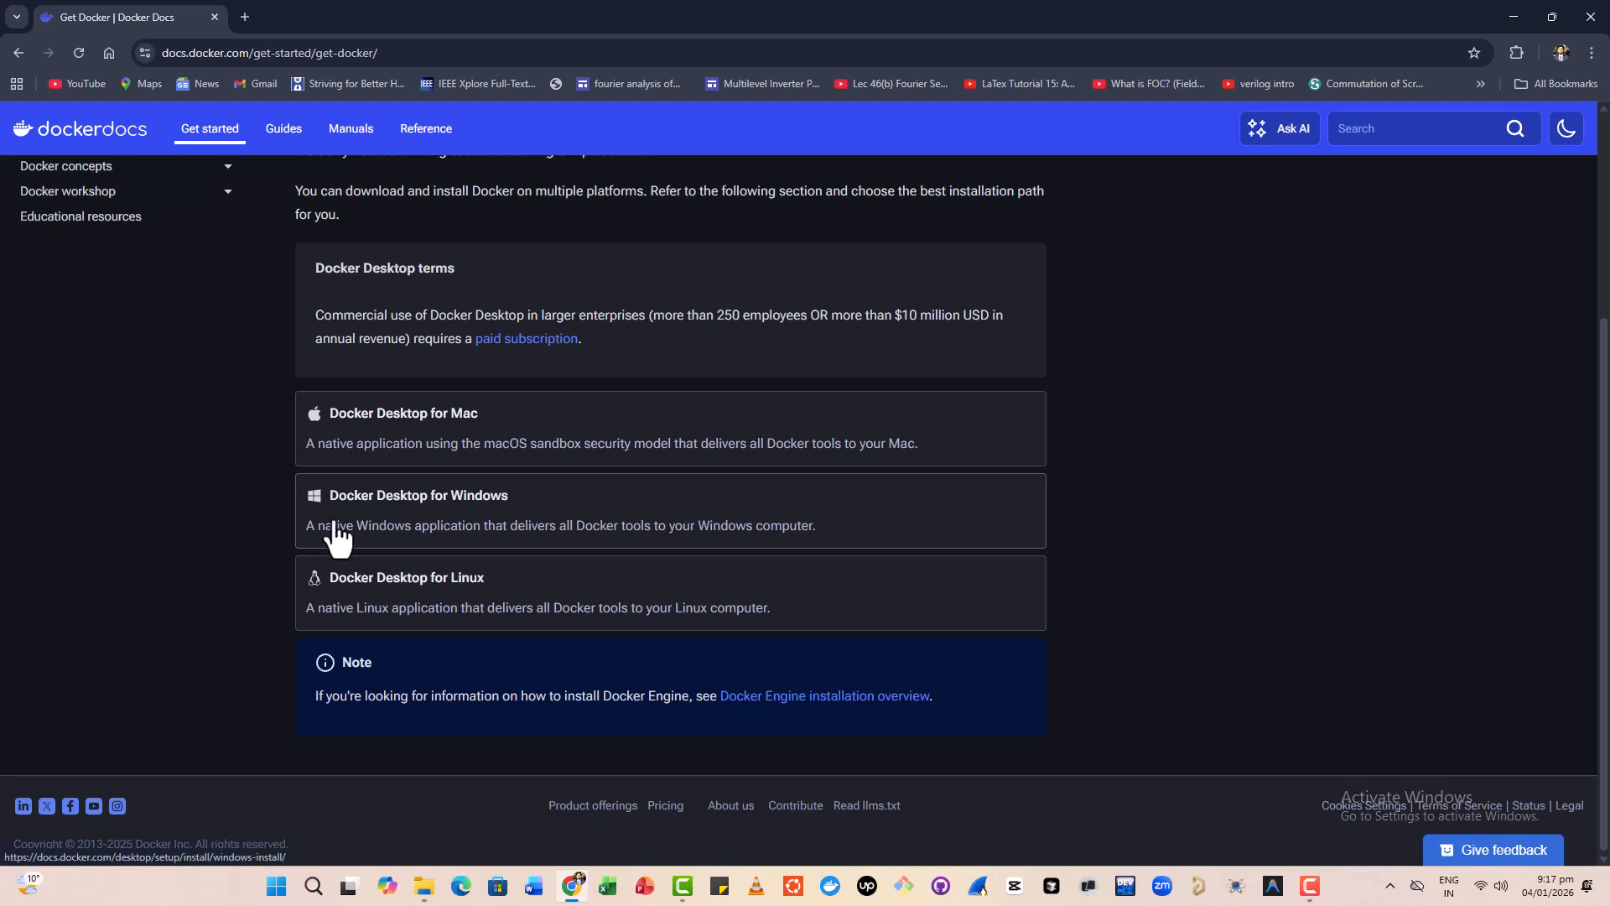
left_click(389, 511)
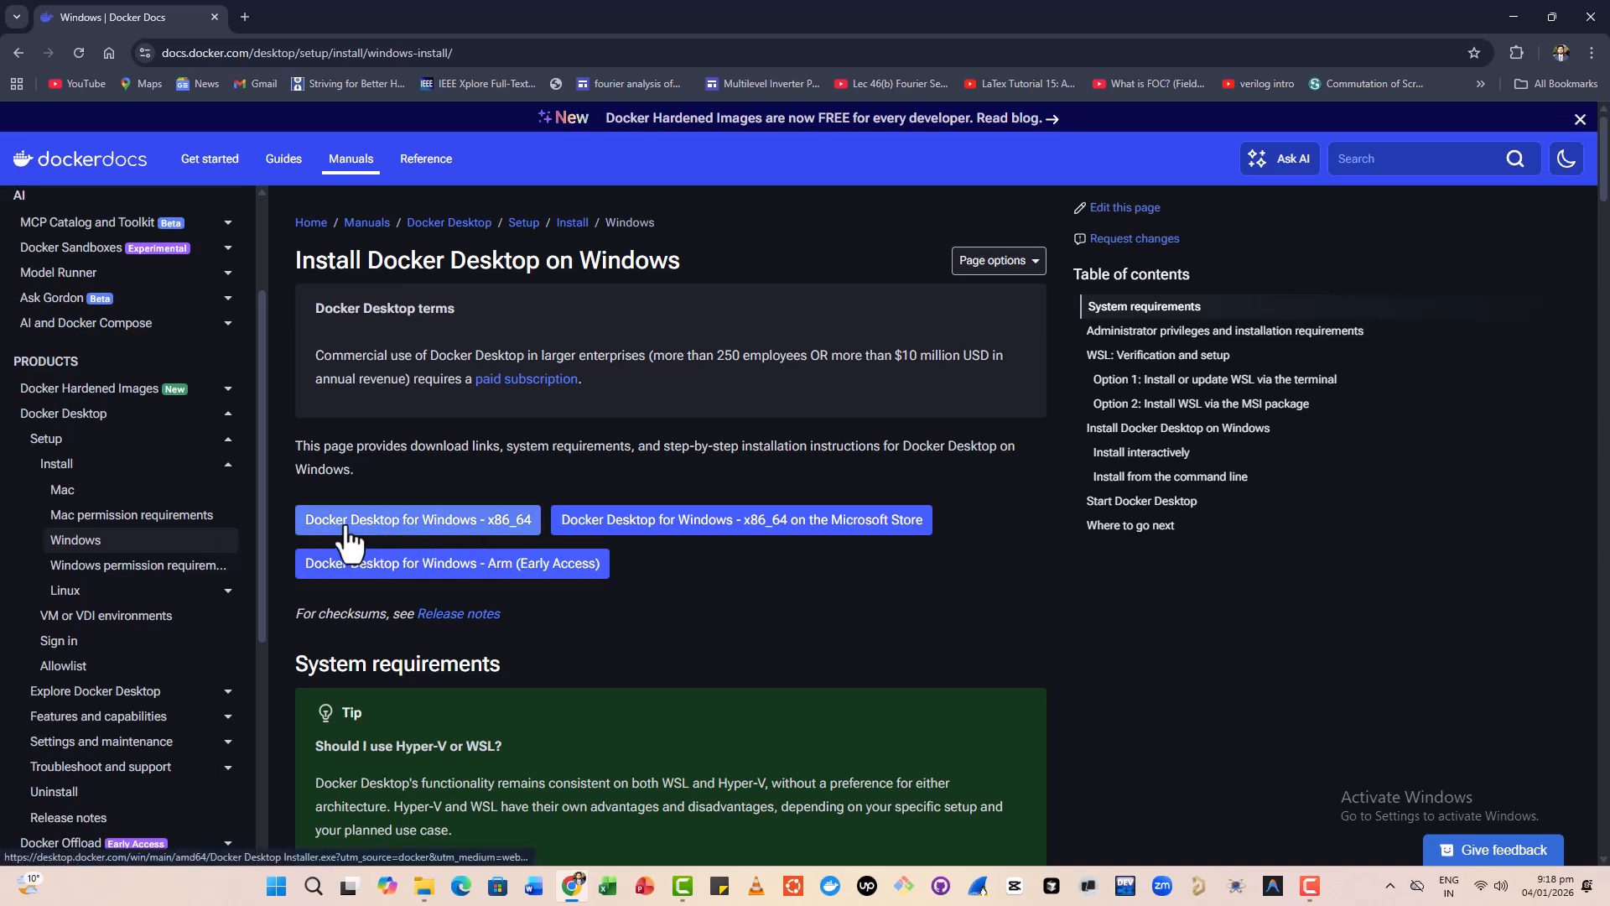
Download the x86_64 Docker Desktop installer for Windows and keep the unverified file.
left_click(456, 526)
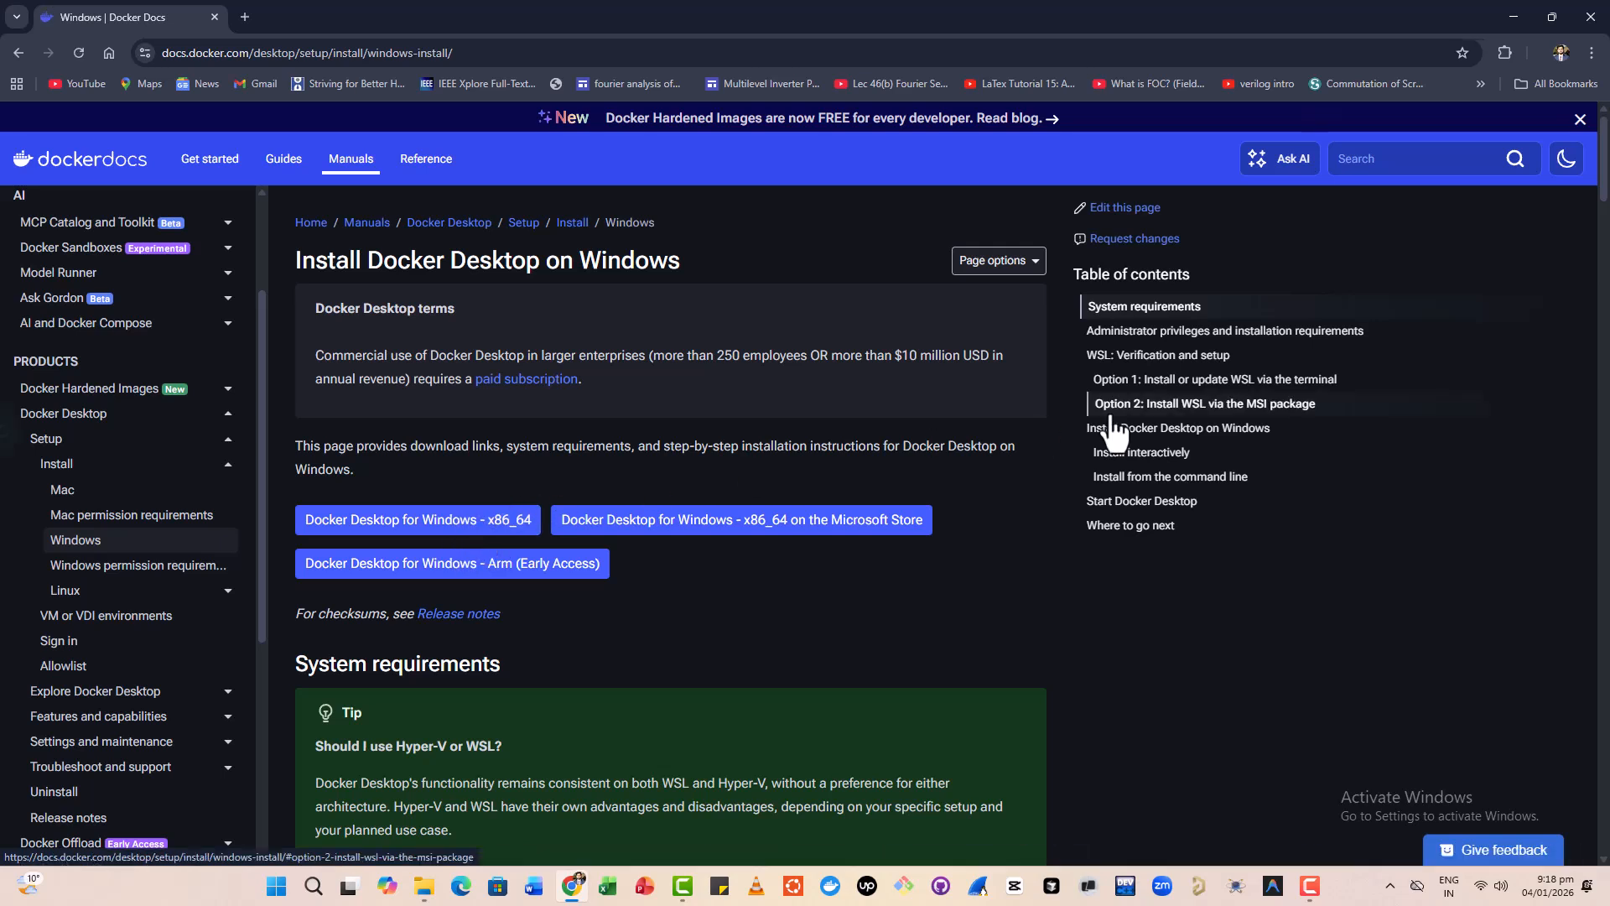
left_click(1507, 97)
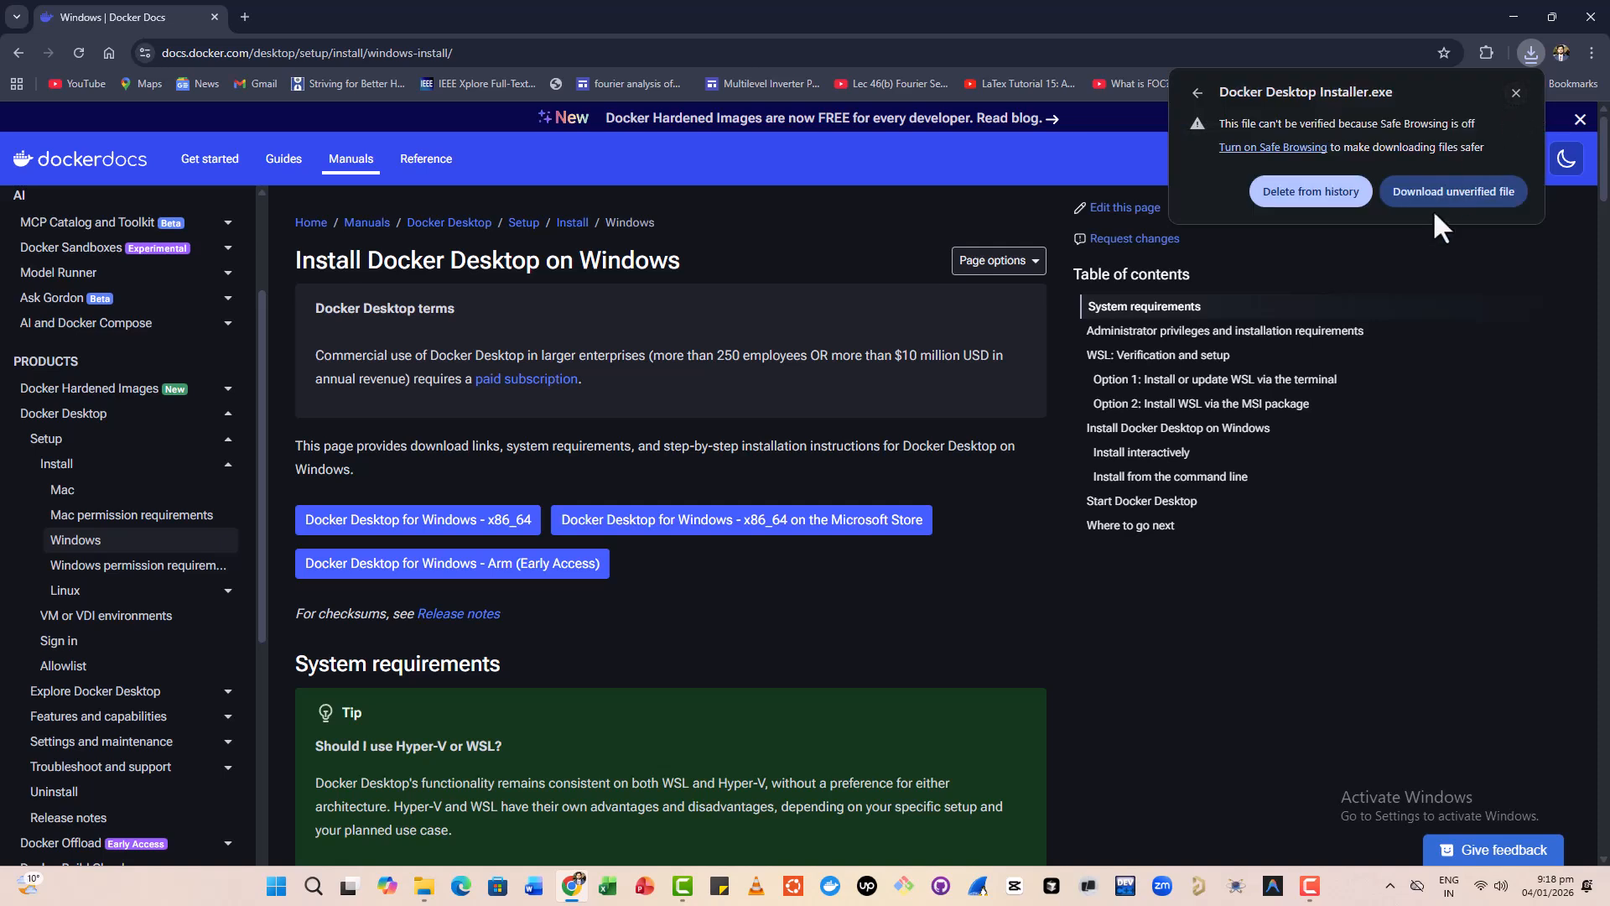
left_click(1427, 199)
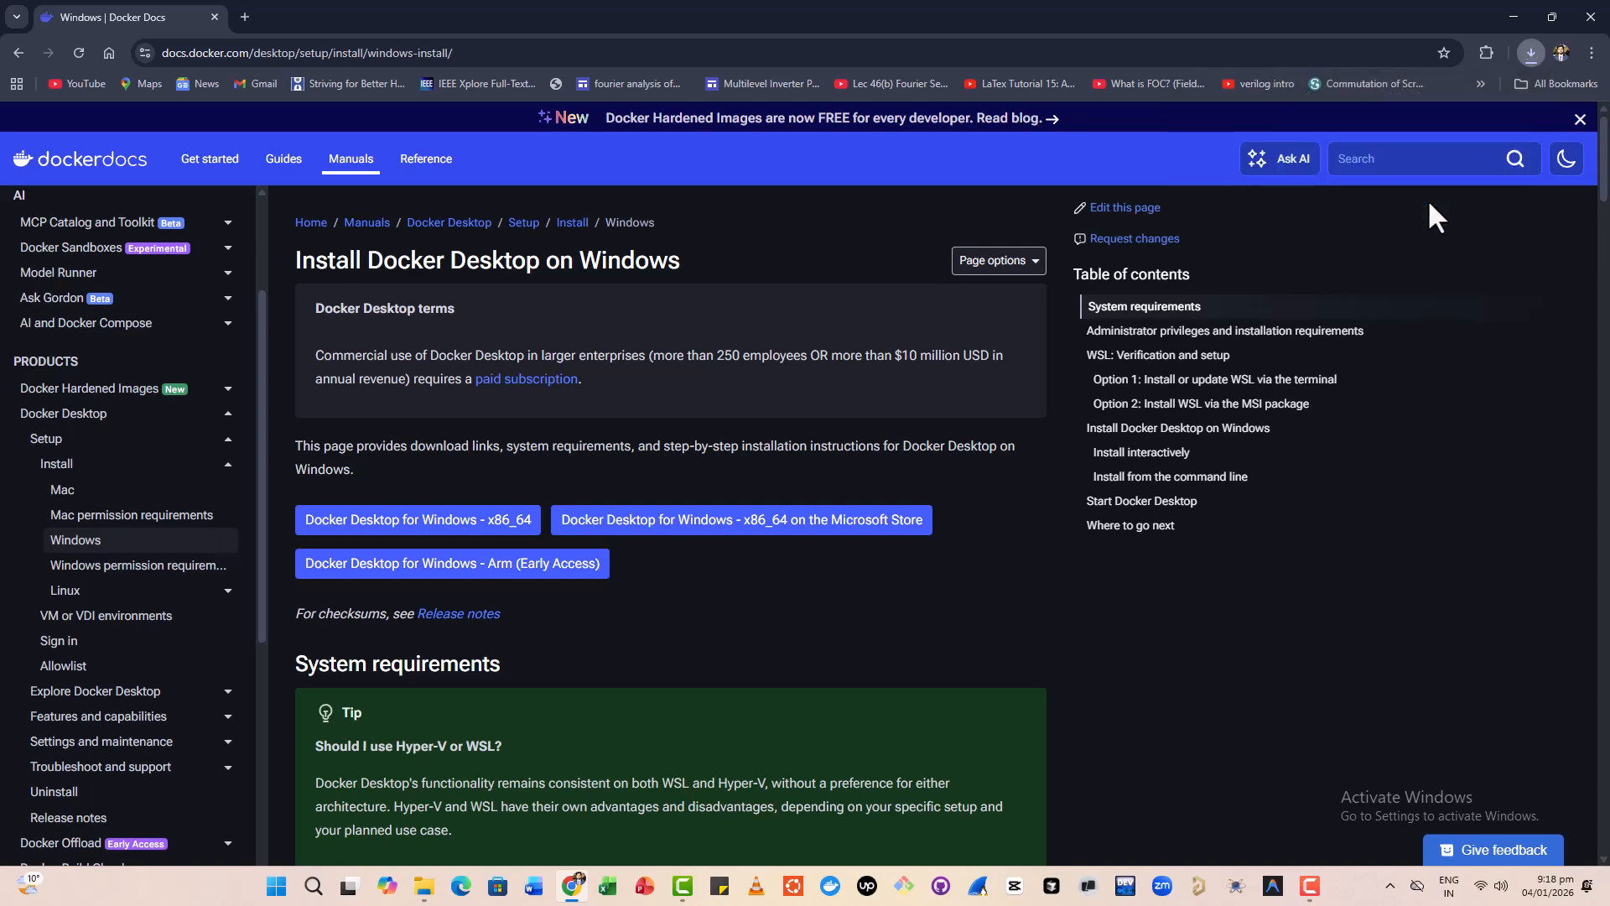
Check the progress of the Docker Desktop Installer.exe download and pause it.
left_click(1530, 54)
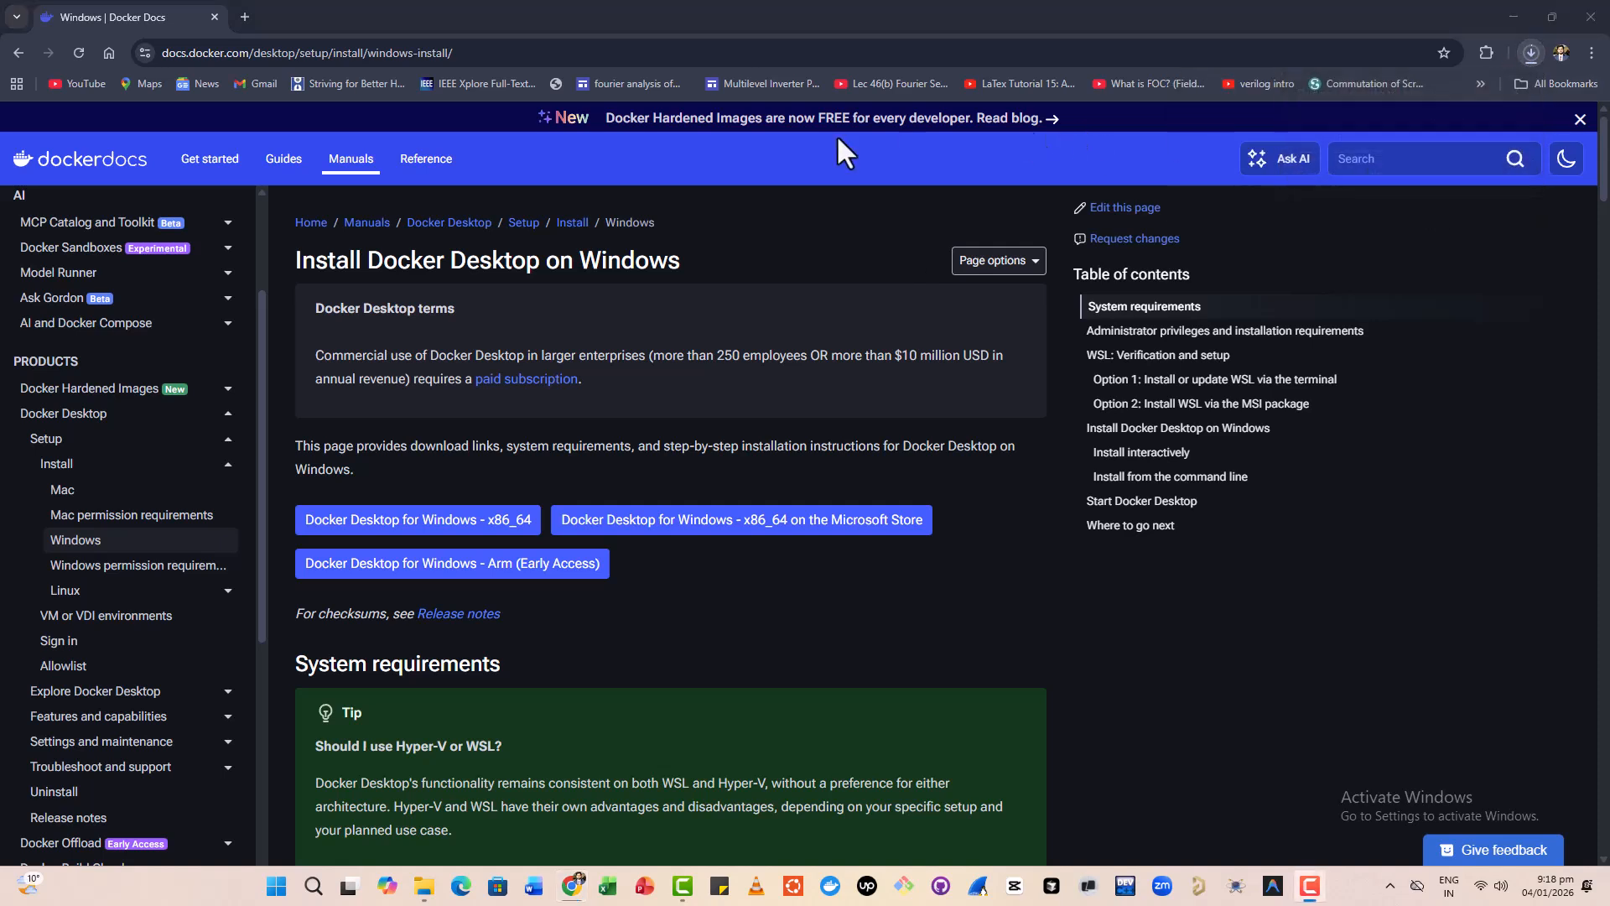
left_click(1531, 53)
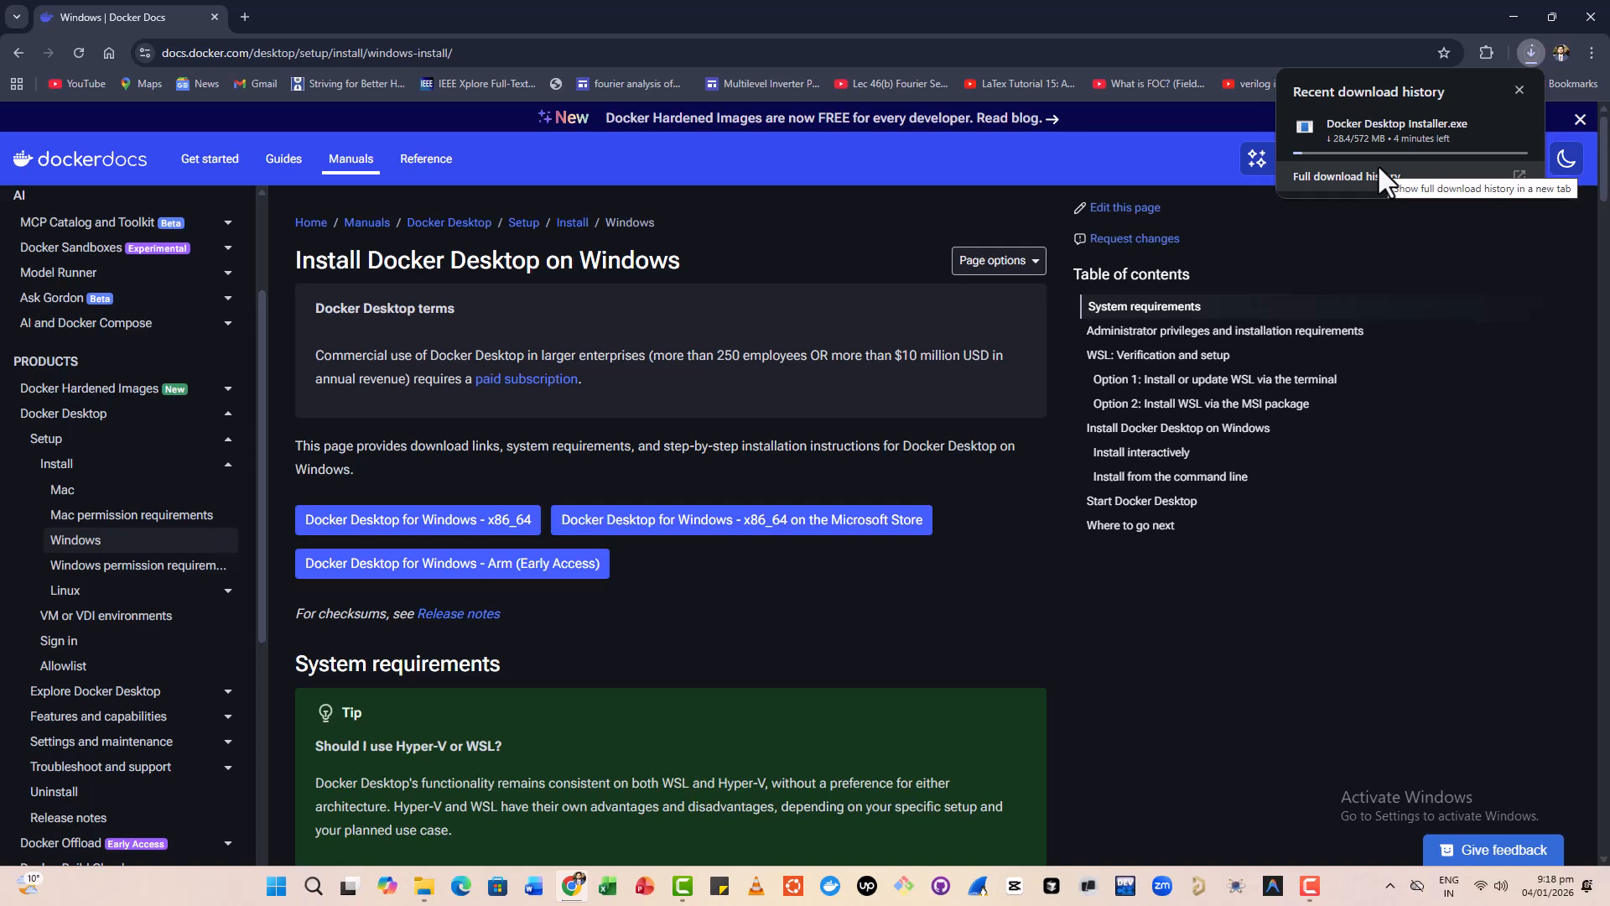
mouse_move(1372, 138)
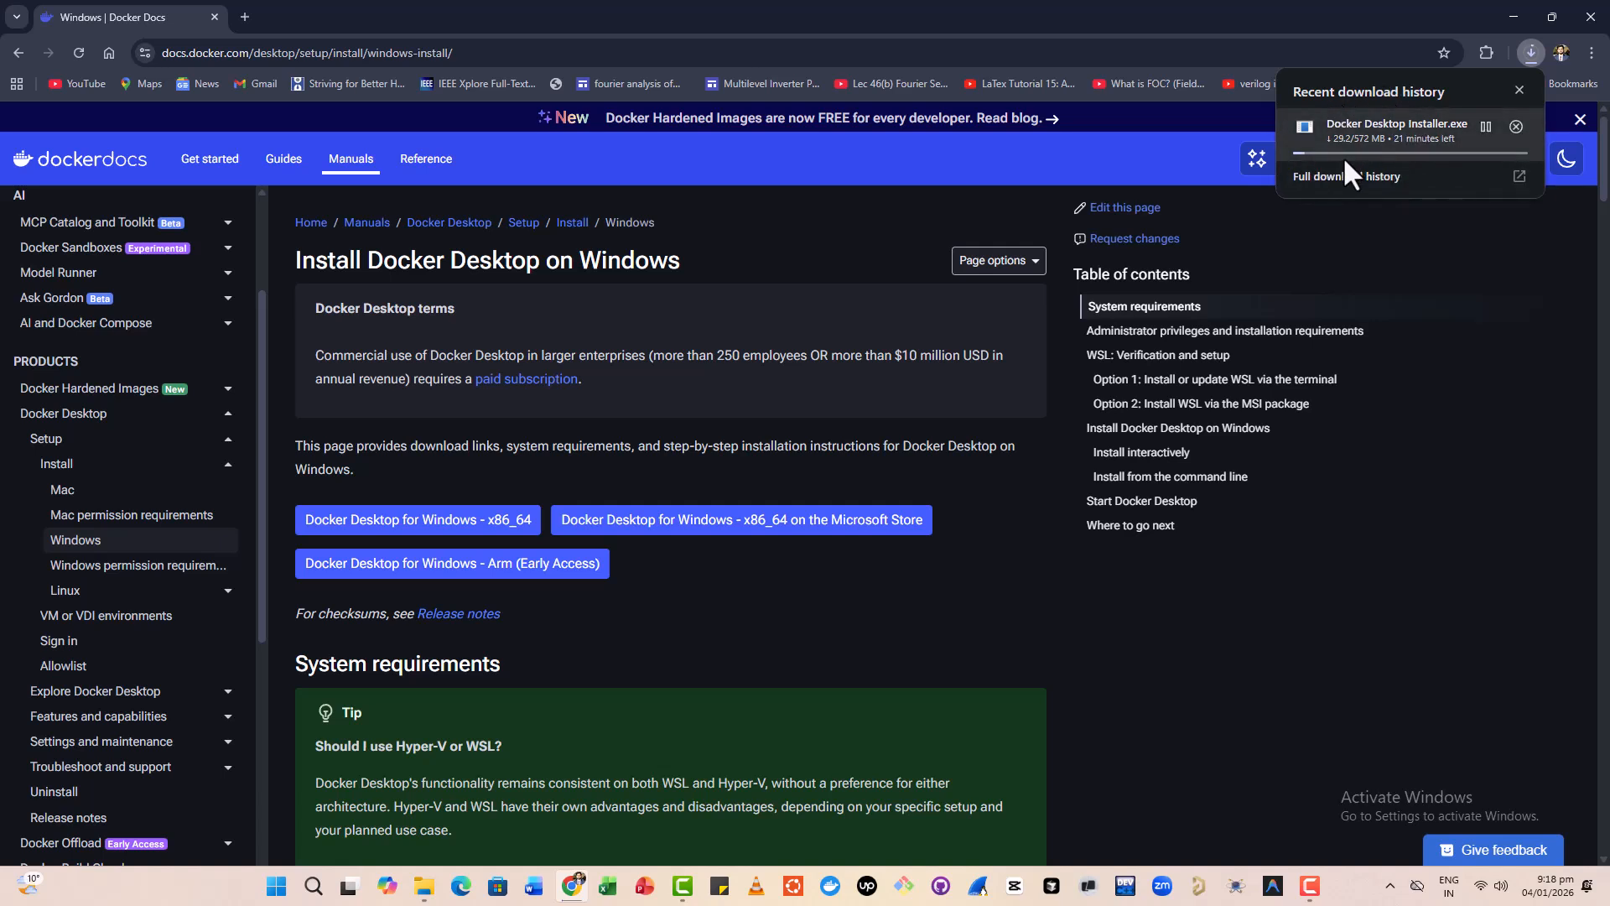
left_click(1485, 126)
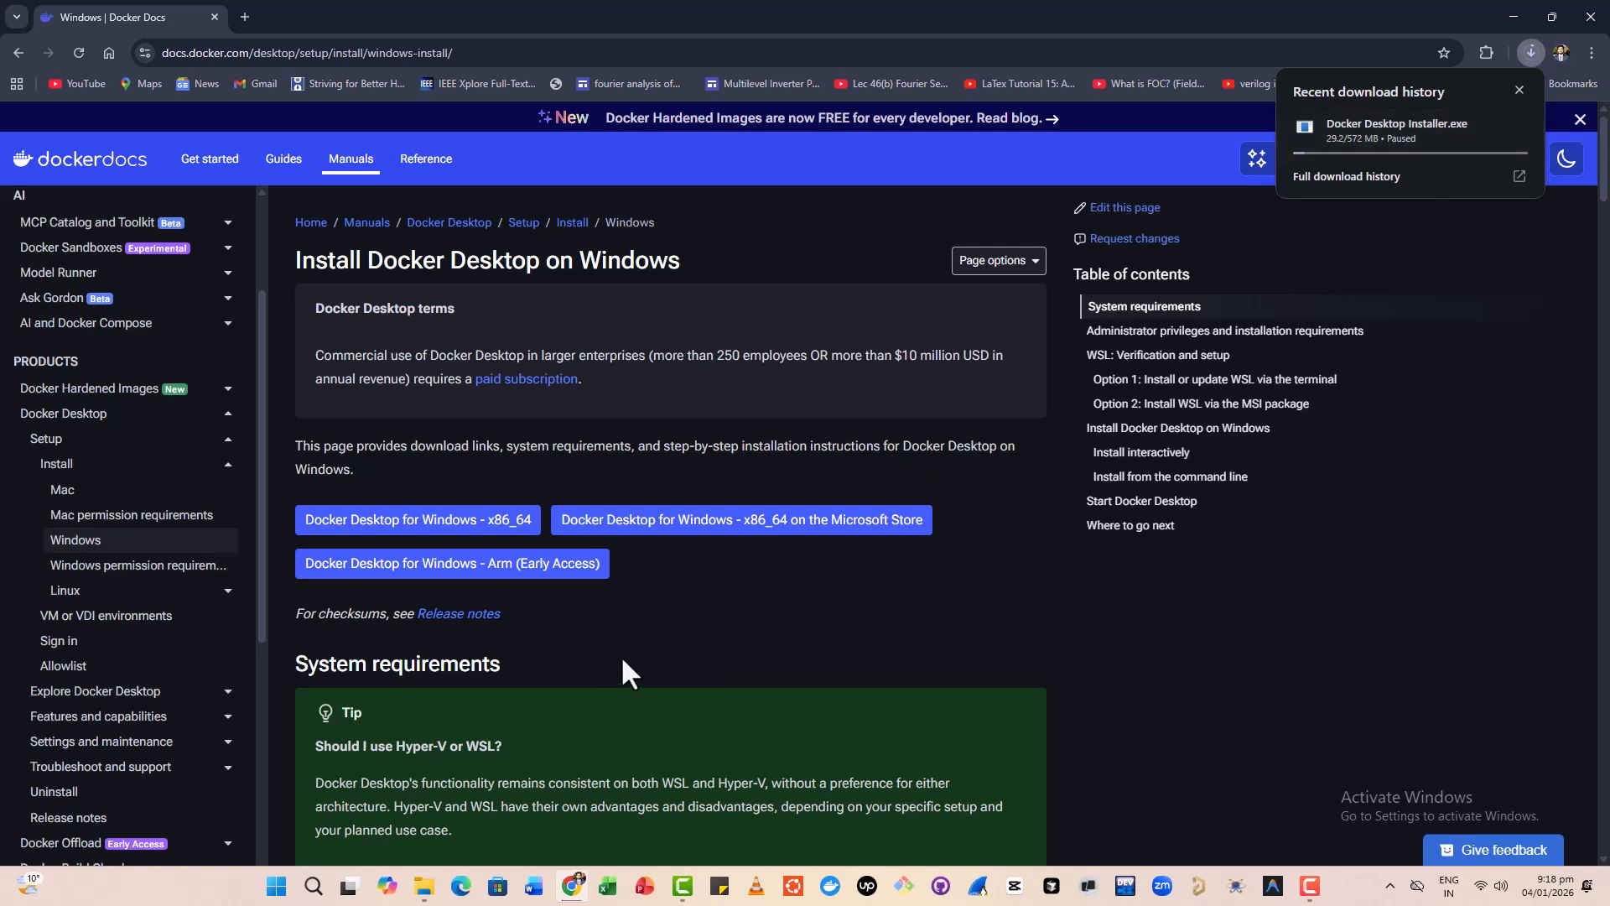
Switch to File Explorer, refresh the Docker folder and run the existing Docker Desktop Installer.
left_click(423, 887)
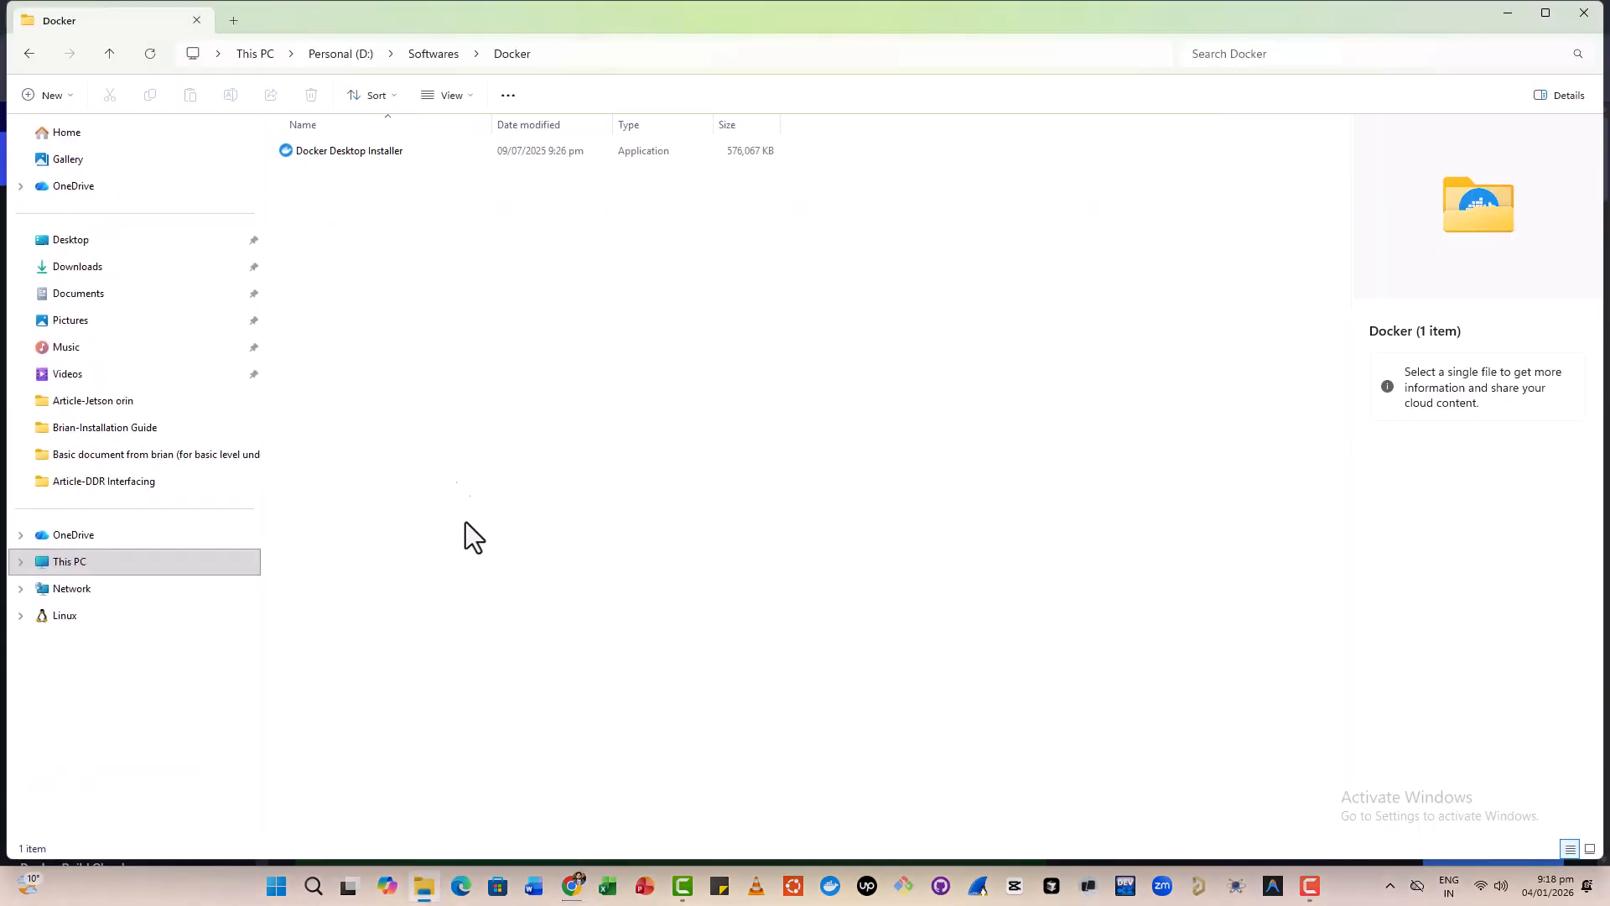
right_click(450, 325)
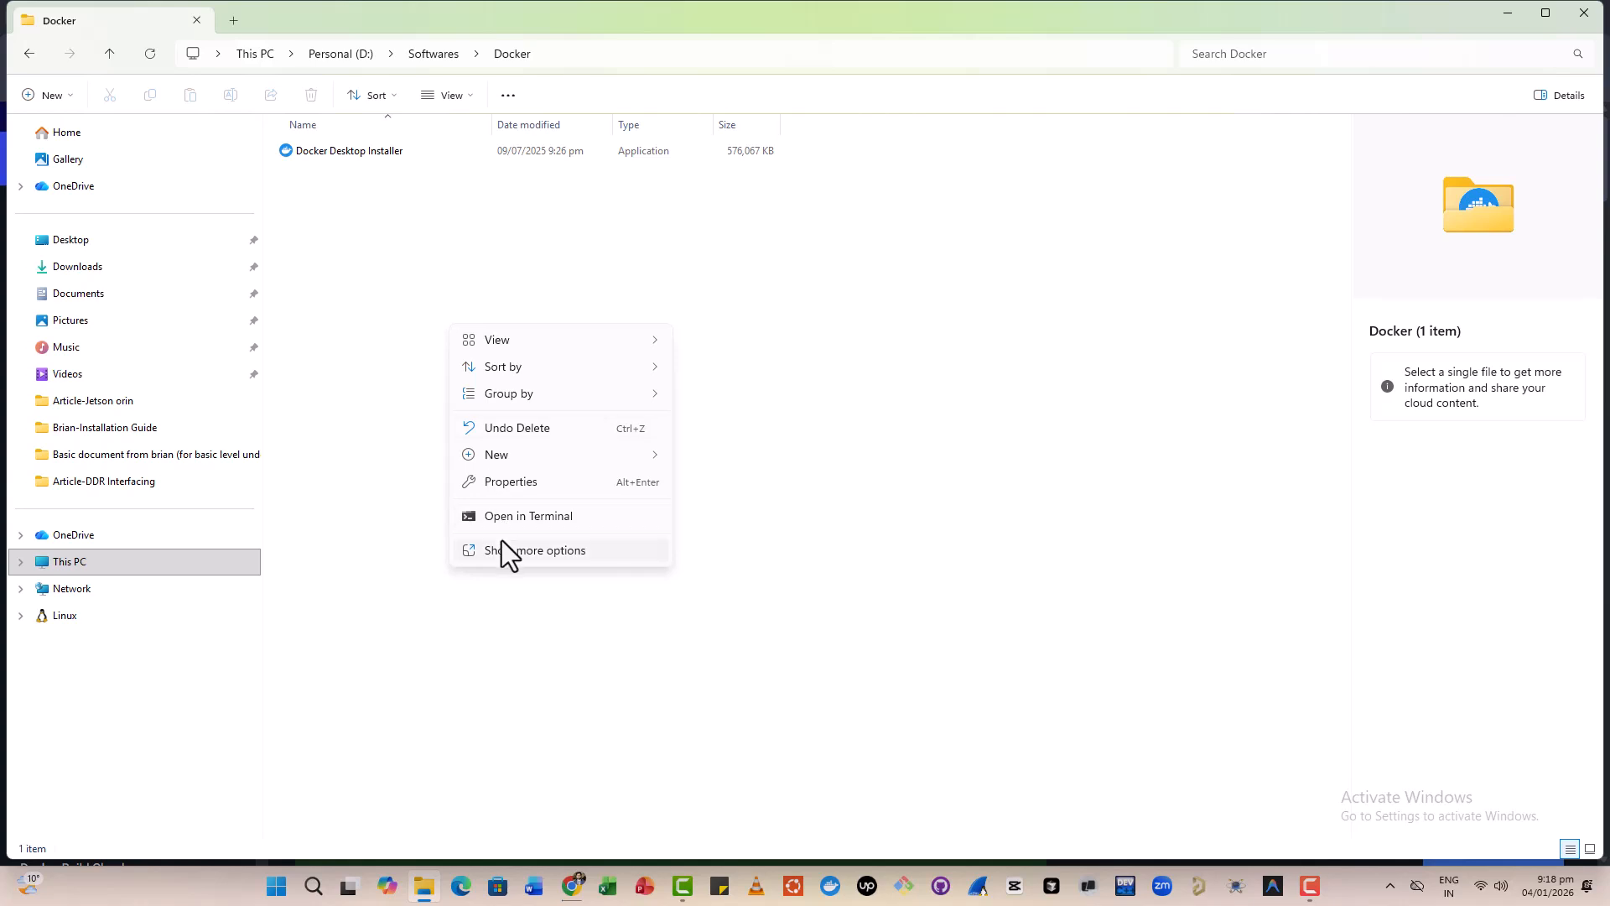
left_click(501, 550)
left_click(494, 399)
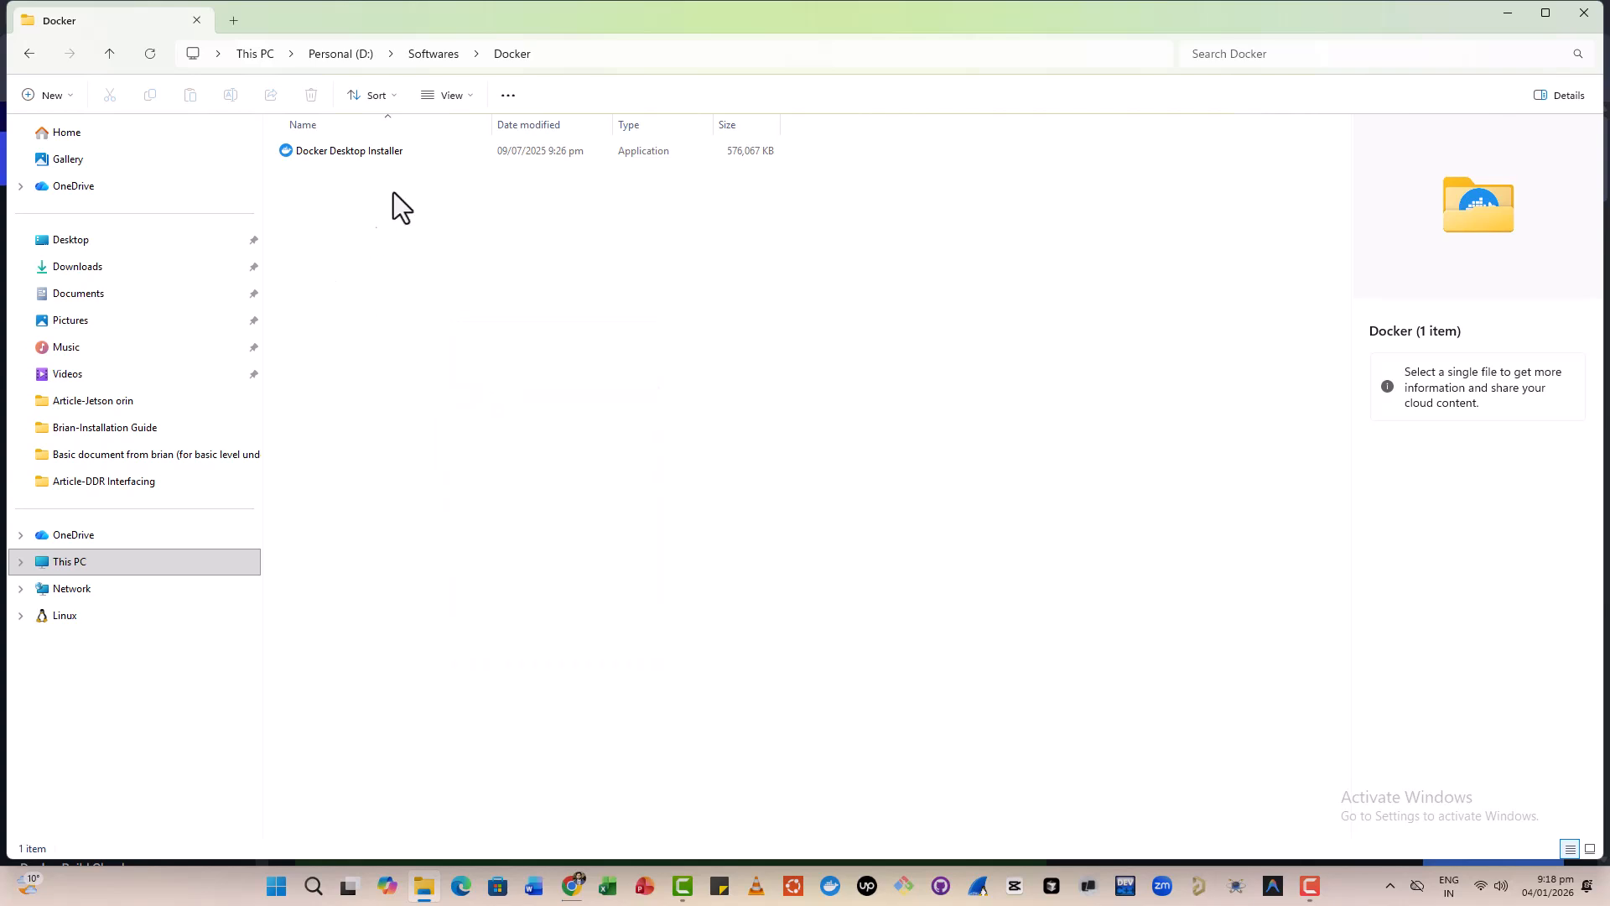
left_click(347, 151)
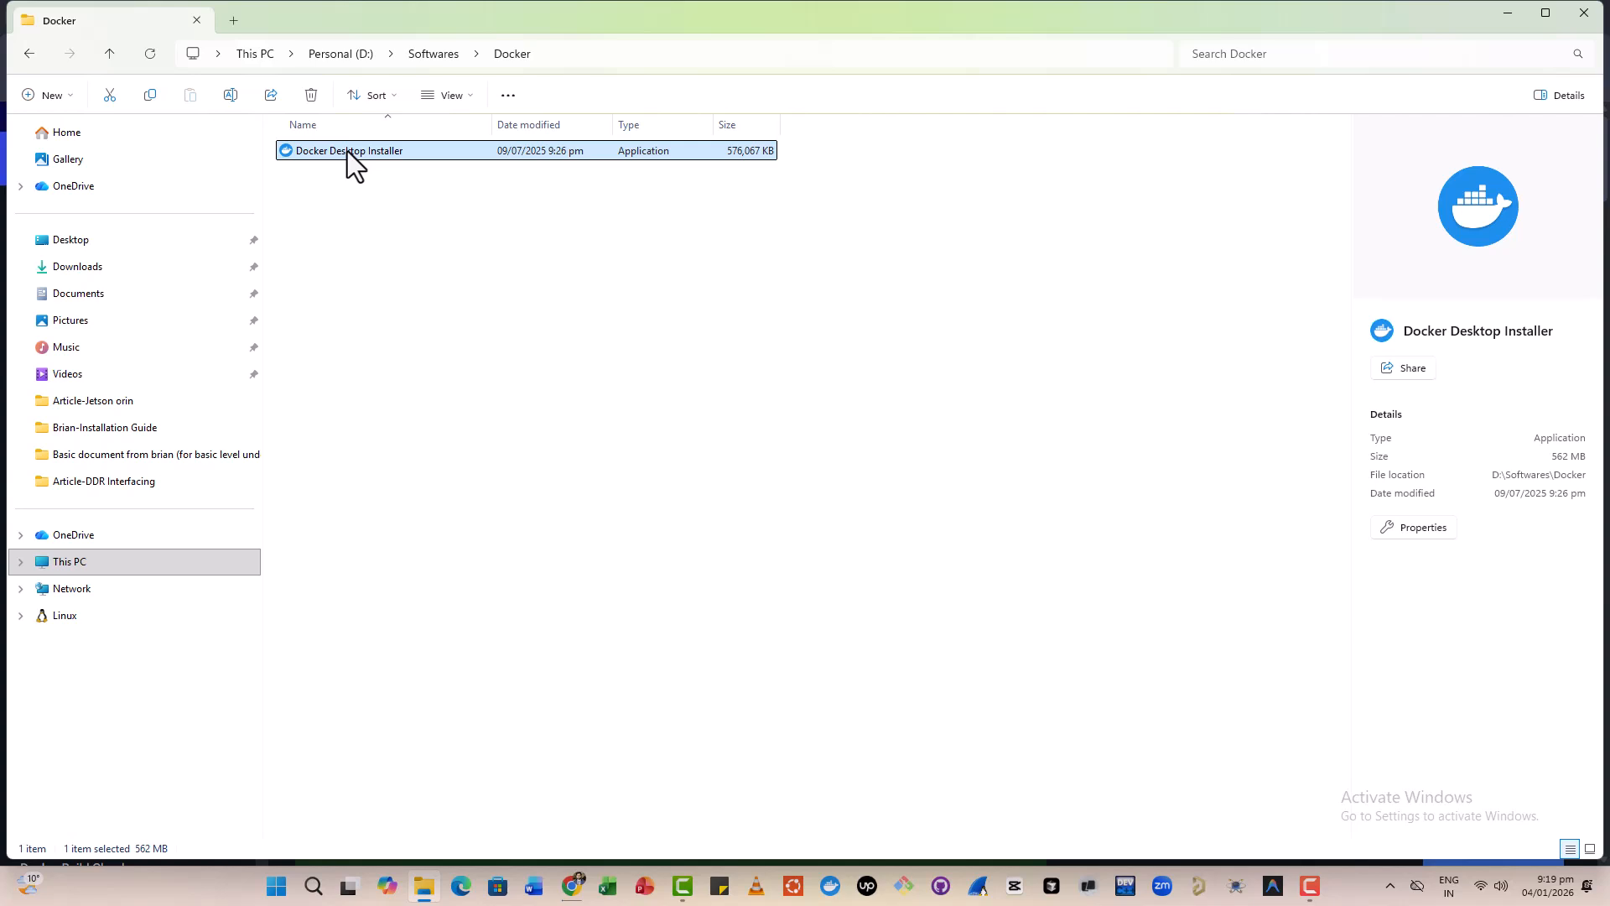
double_click(347, 151)
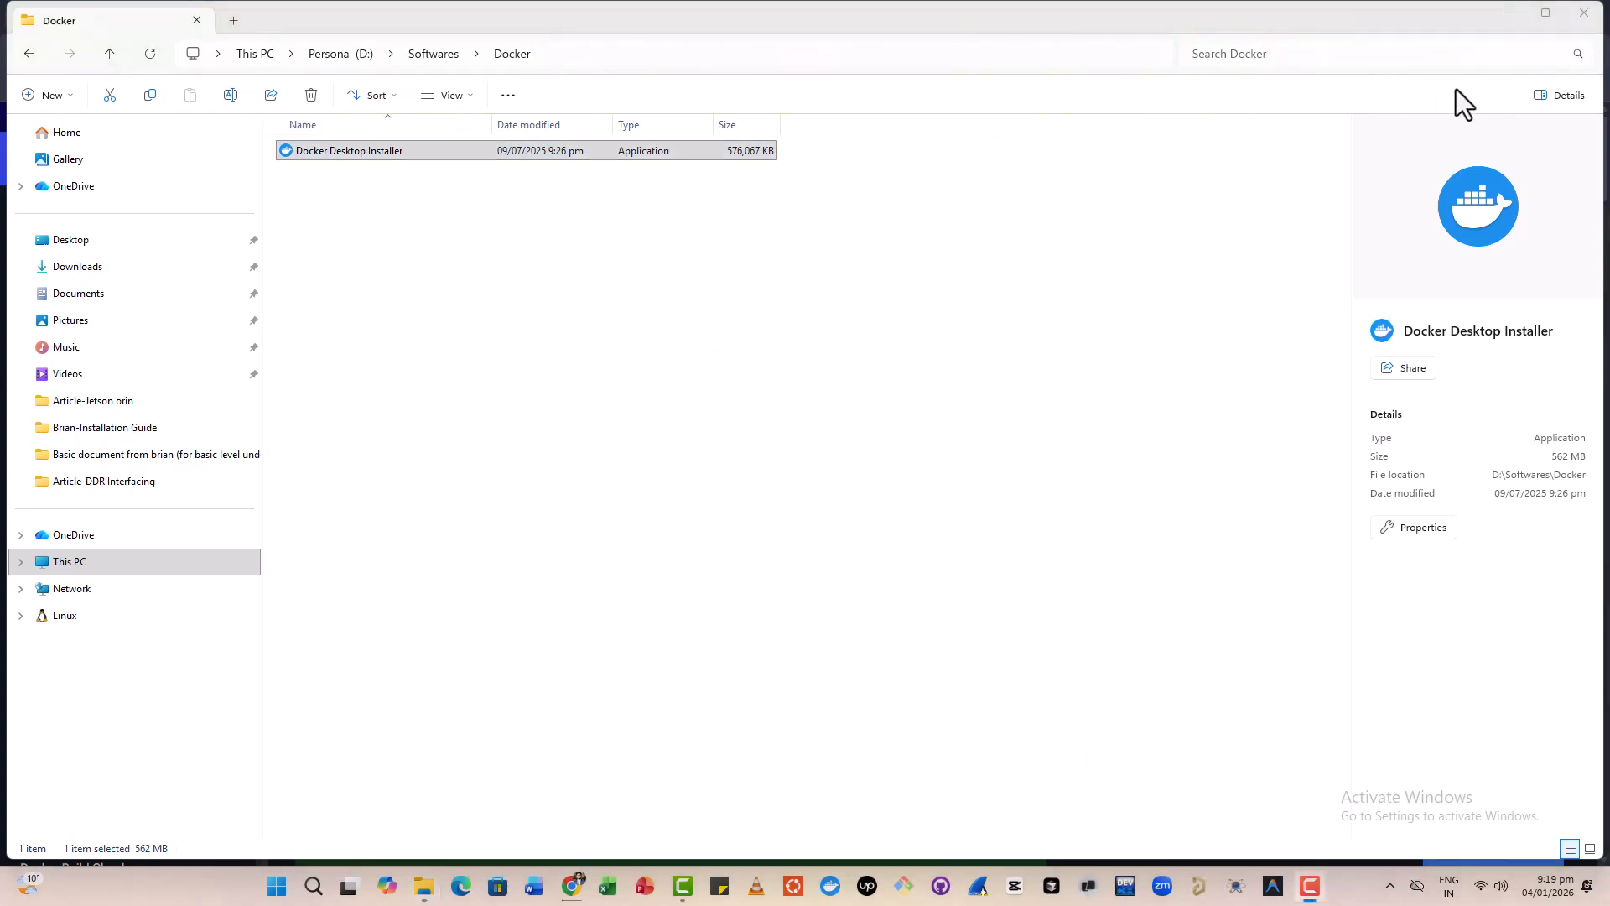
left_click(1509, 15)
left_click(1512, 15)
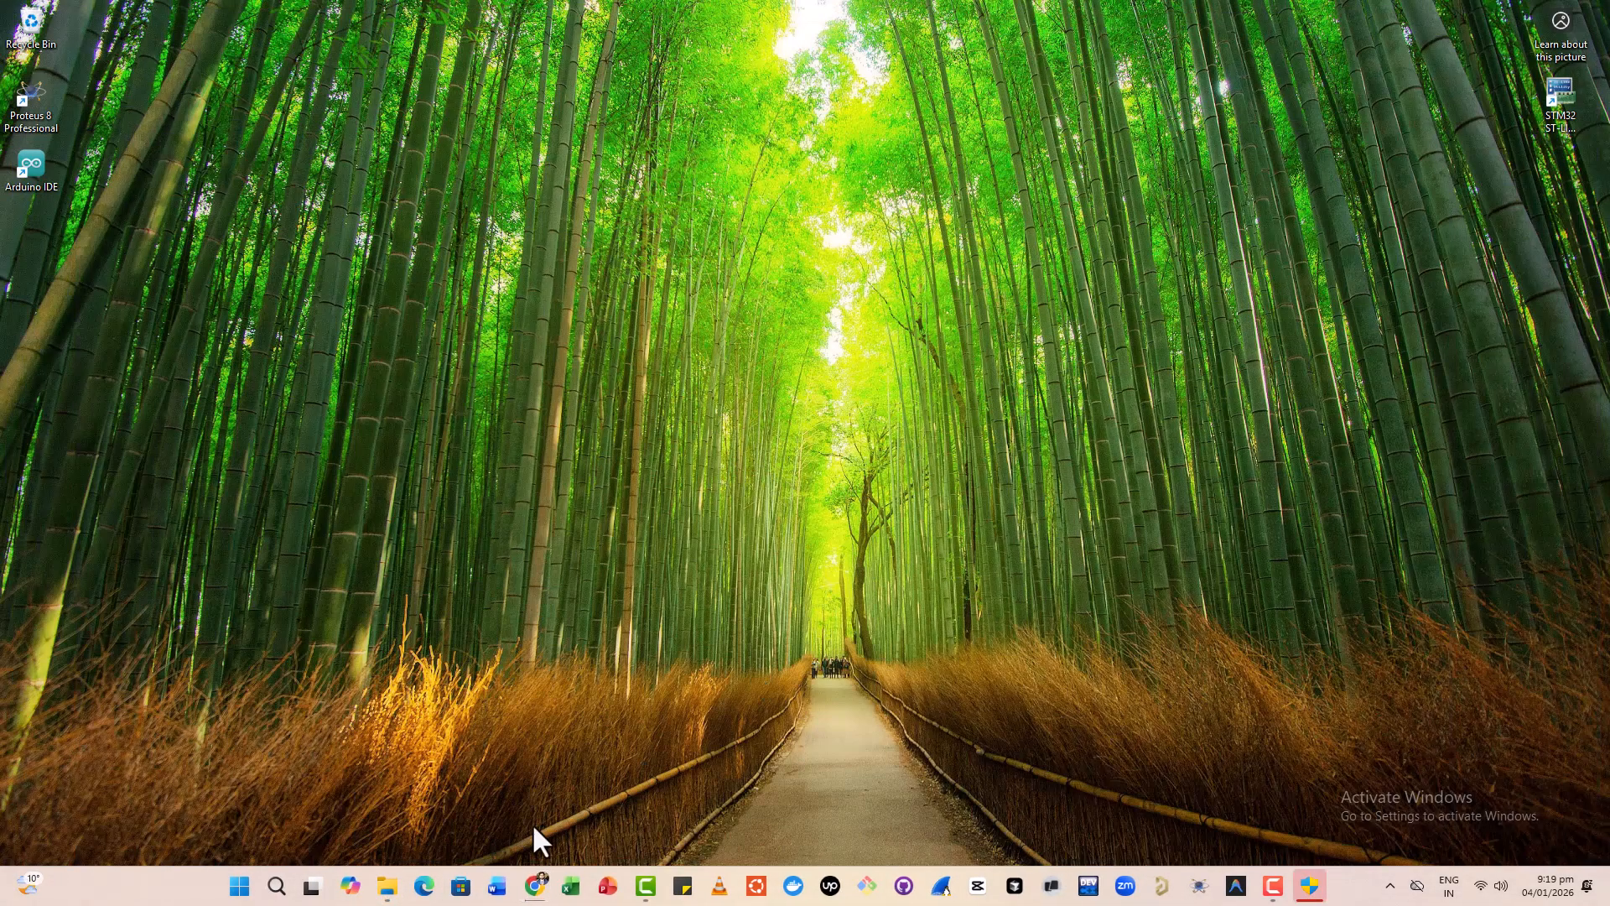
left_click(387, 886)
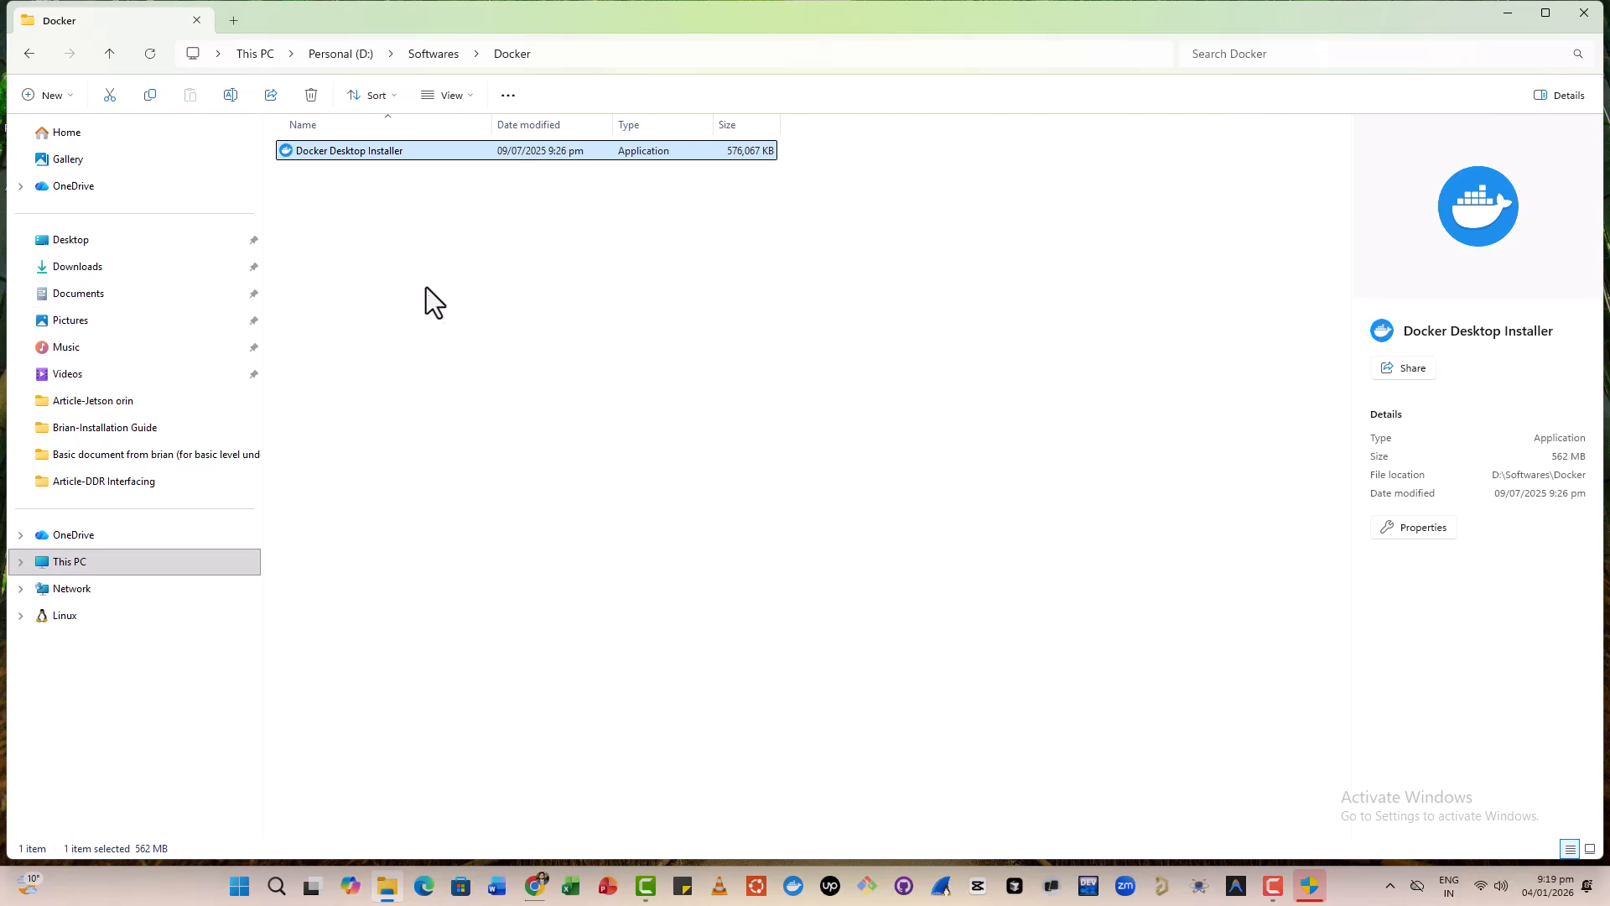
right_click(426, 287)
left_click(500, 515)
left_click(480, 356)
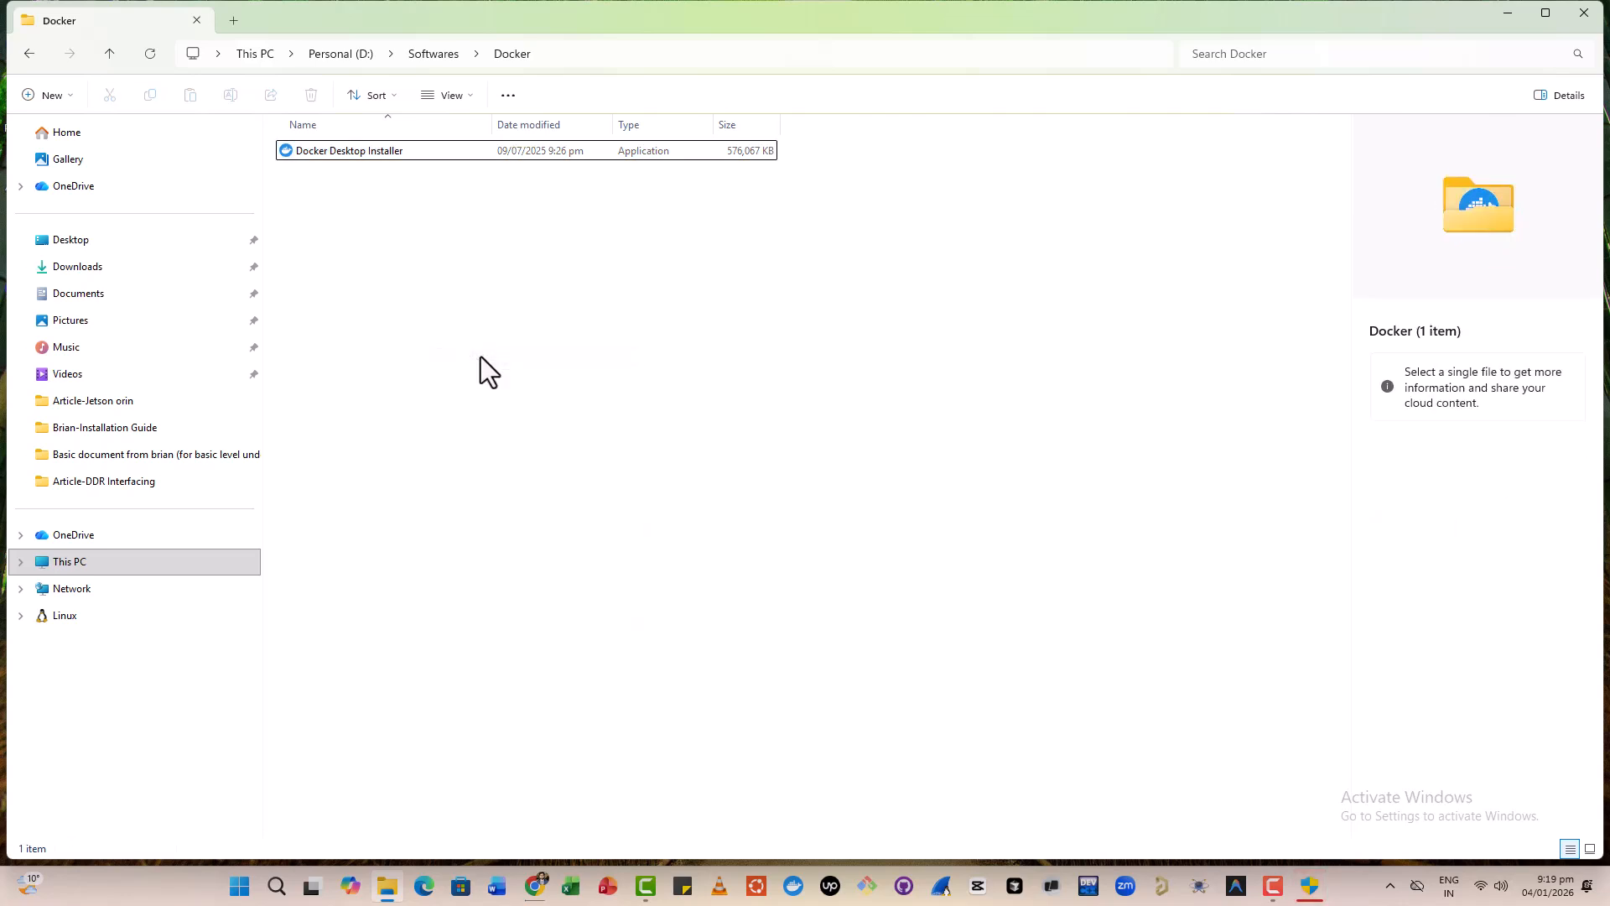
Bring up the installer's pending request and start the installation with WSL 2 and the desktop shortcut enabled, leaving Windows Containers off.
left_click(1308, 887)
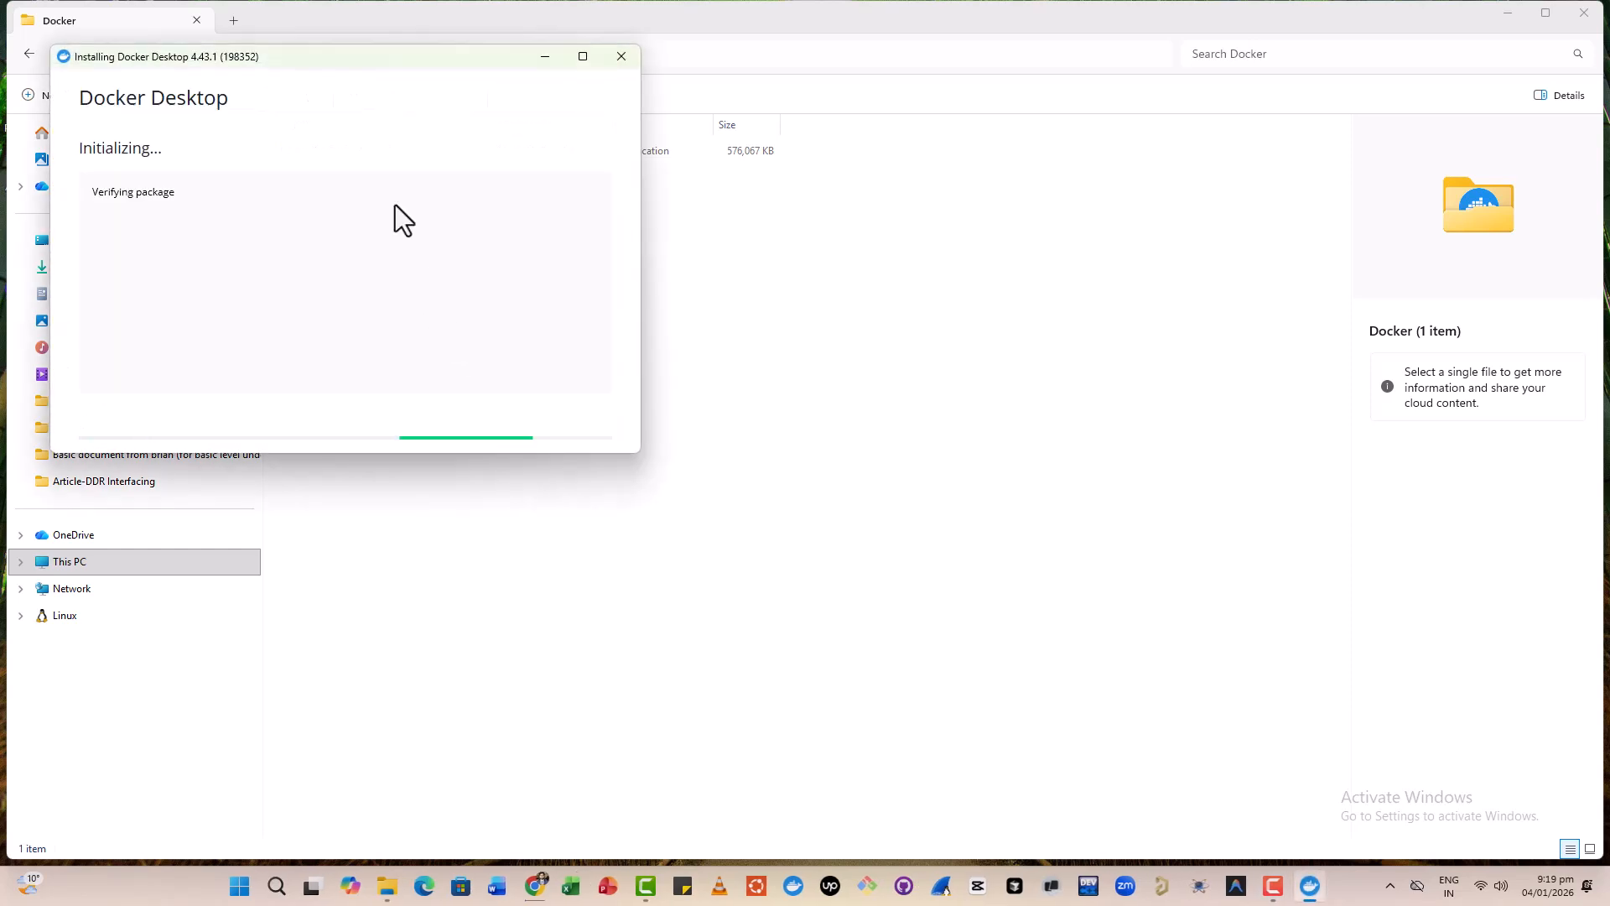
left_click_drag(260, 59, 618, 208)
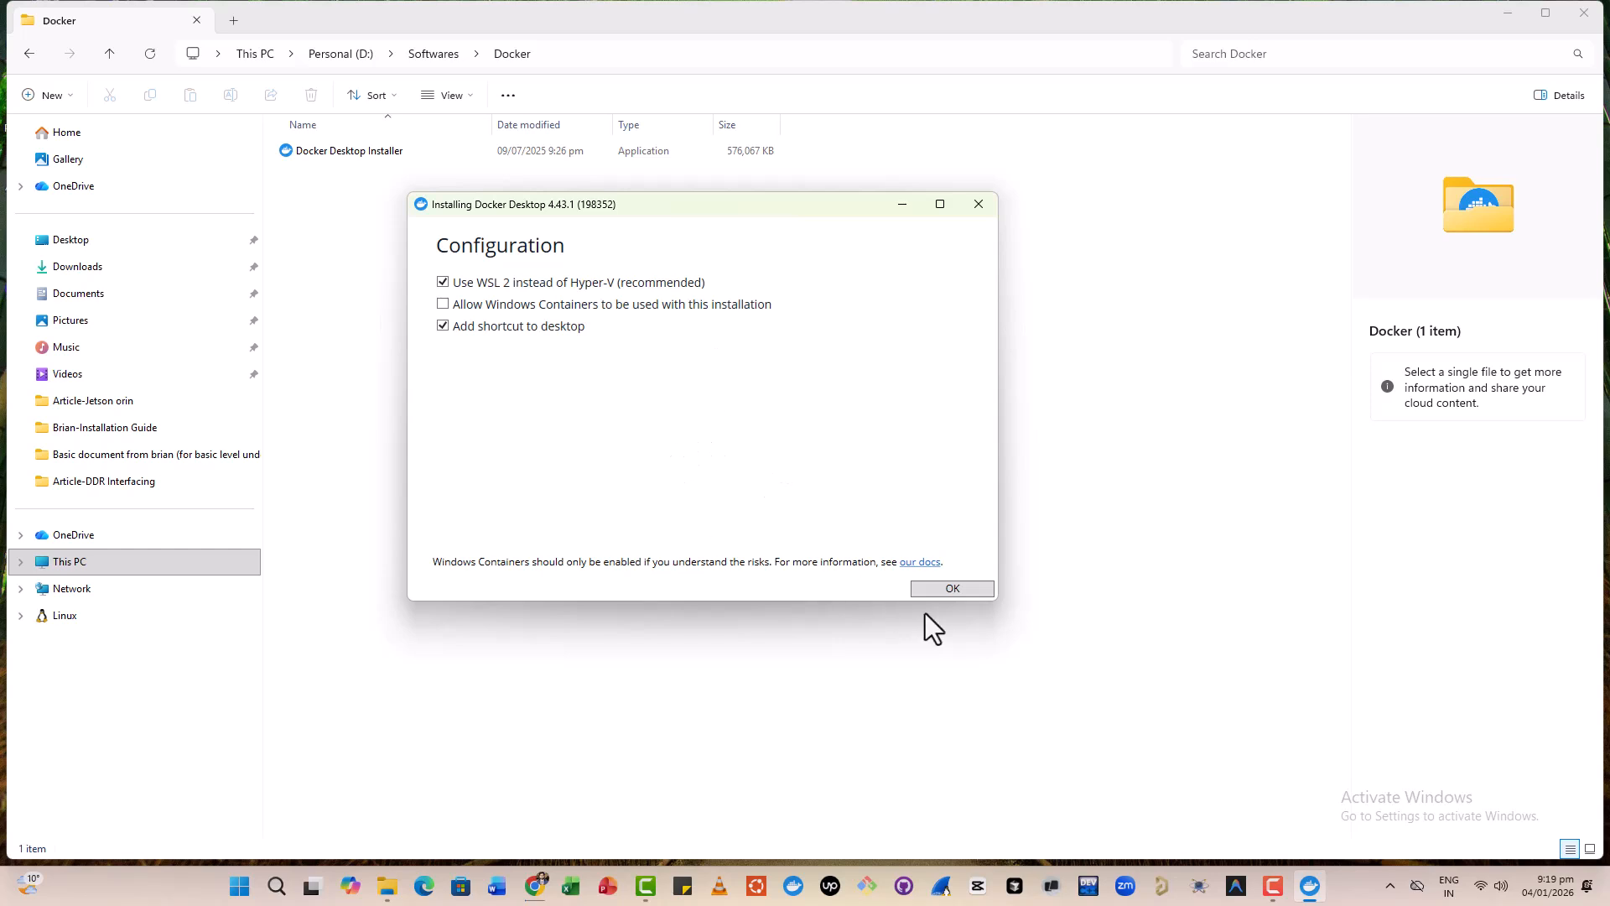
left_click(940, 593)
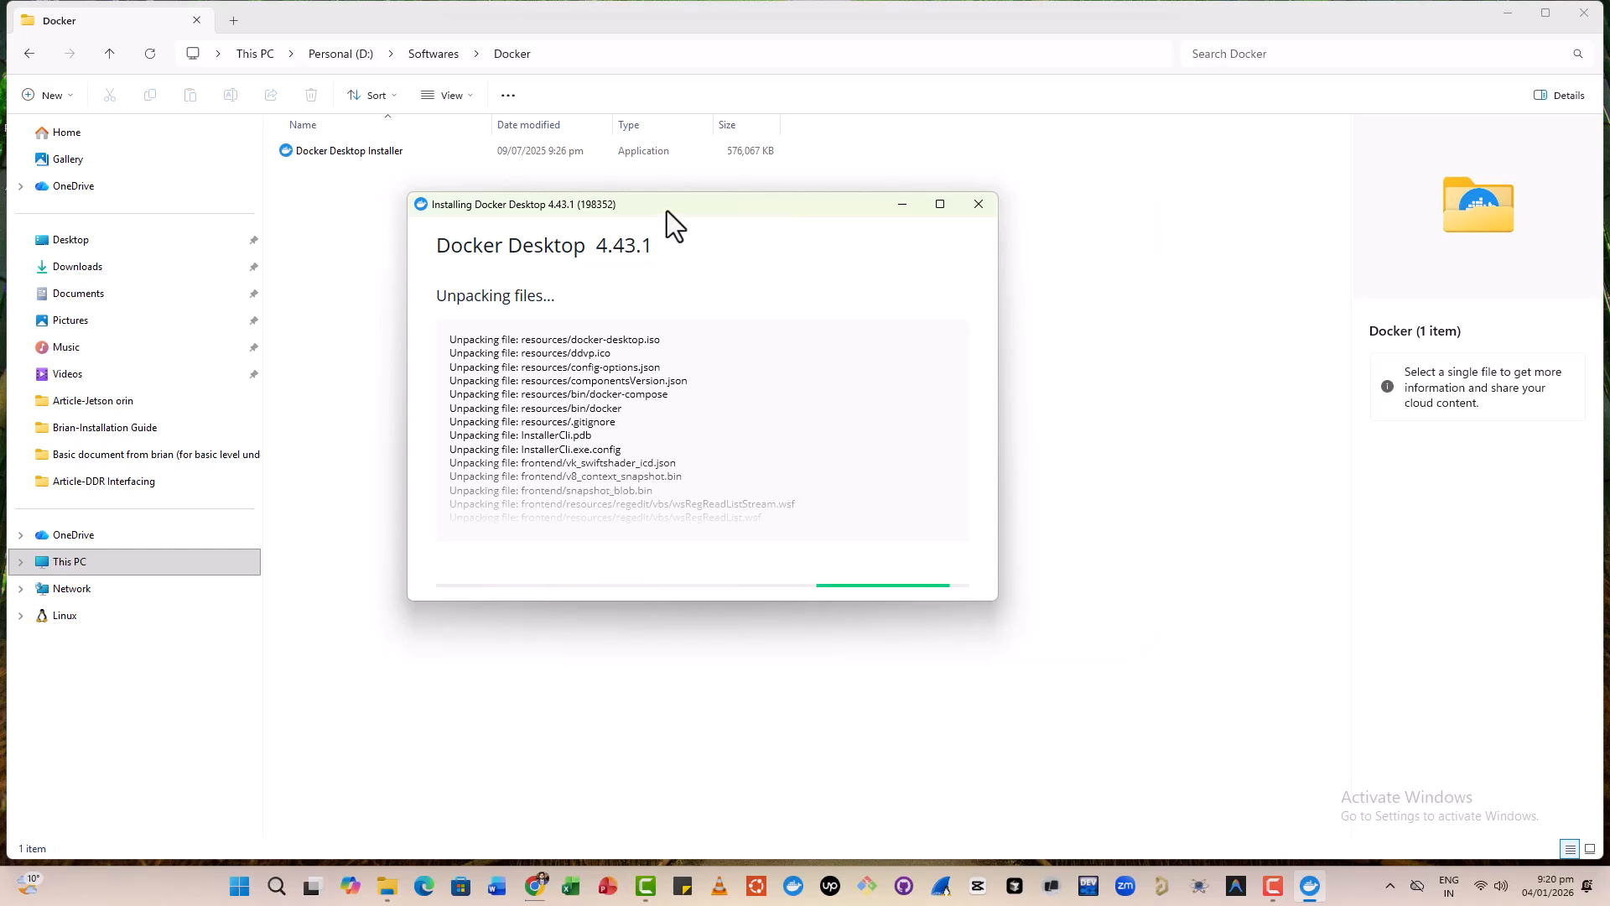
Wait for the Docker Desktop 4.43.1 installation to finish and close the installer.
left_click_drag(666, 209, 803, 239)
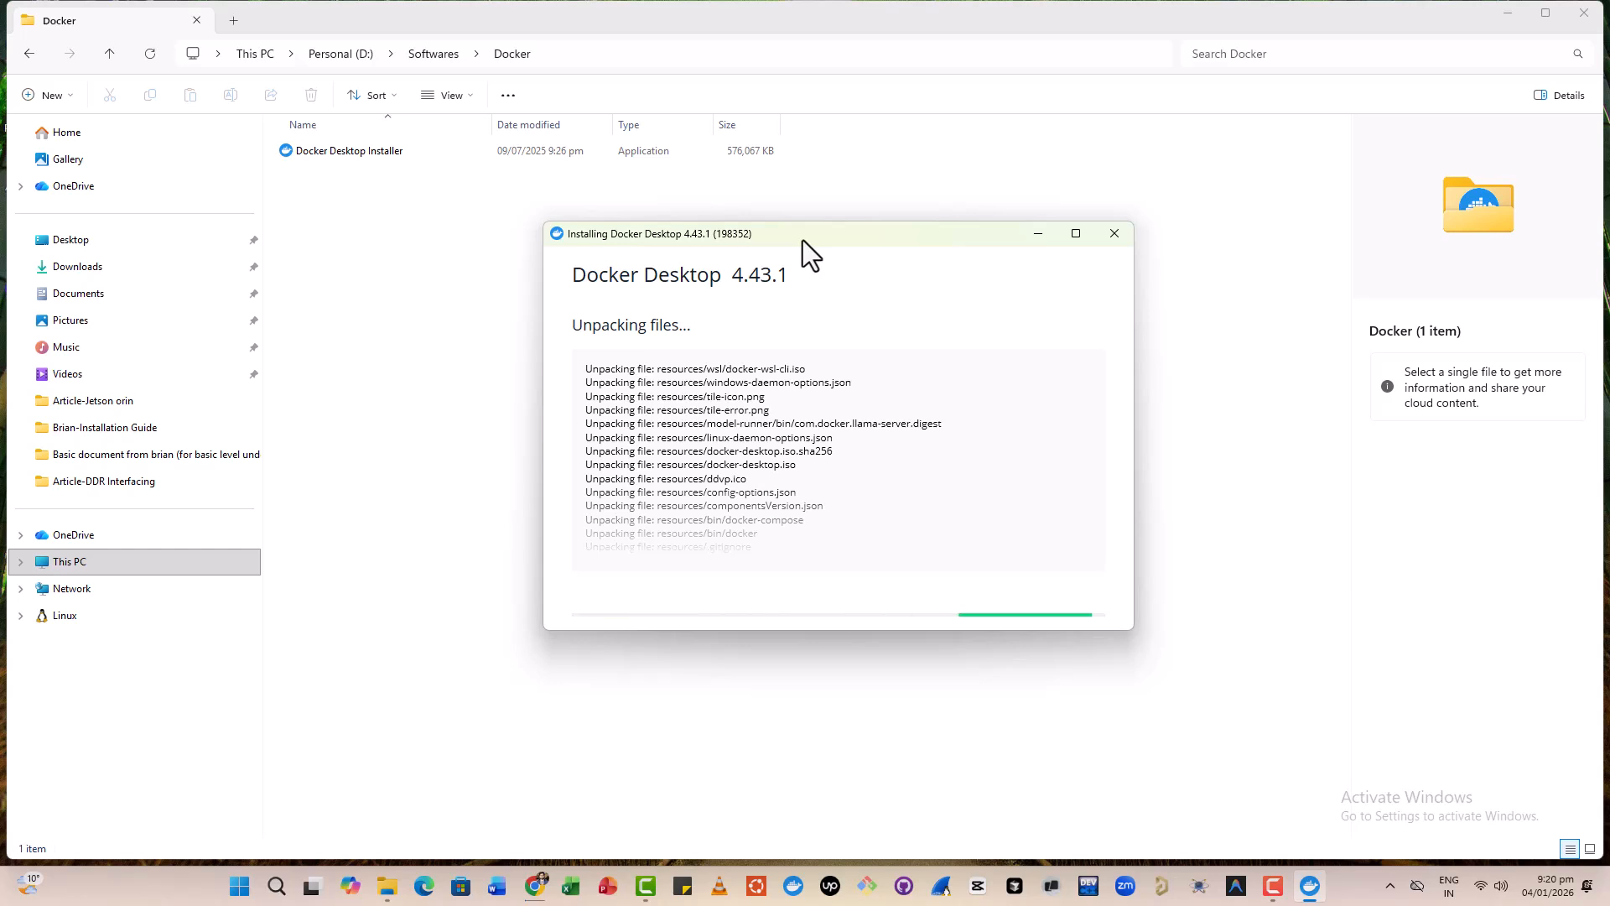
scroll(779, 400, "up", 3)
scroll(778, 399, "up", 1)
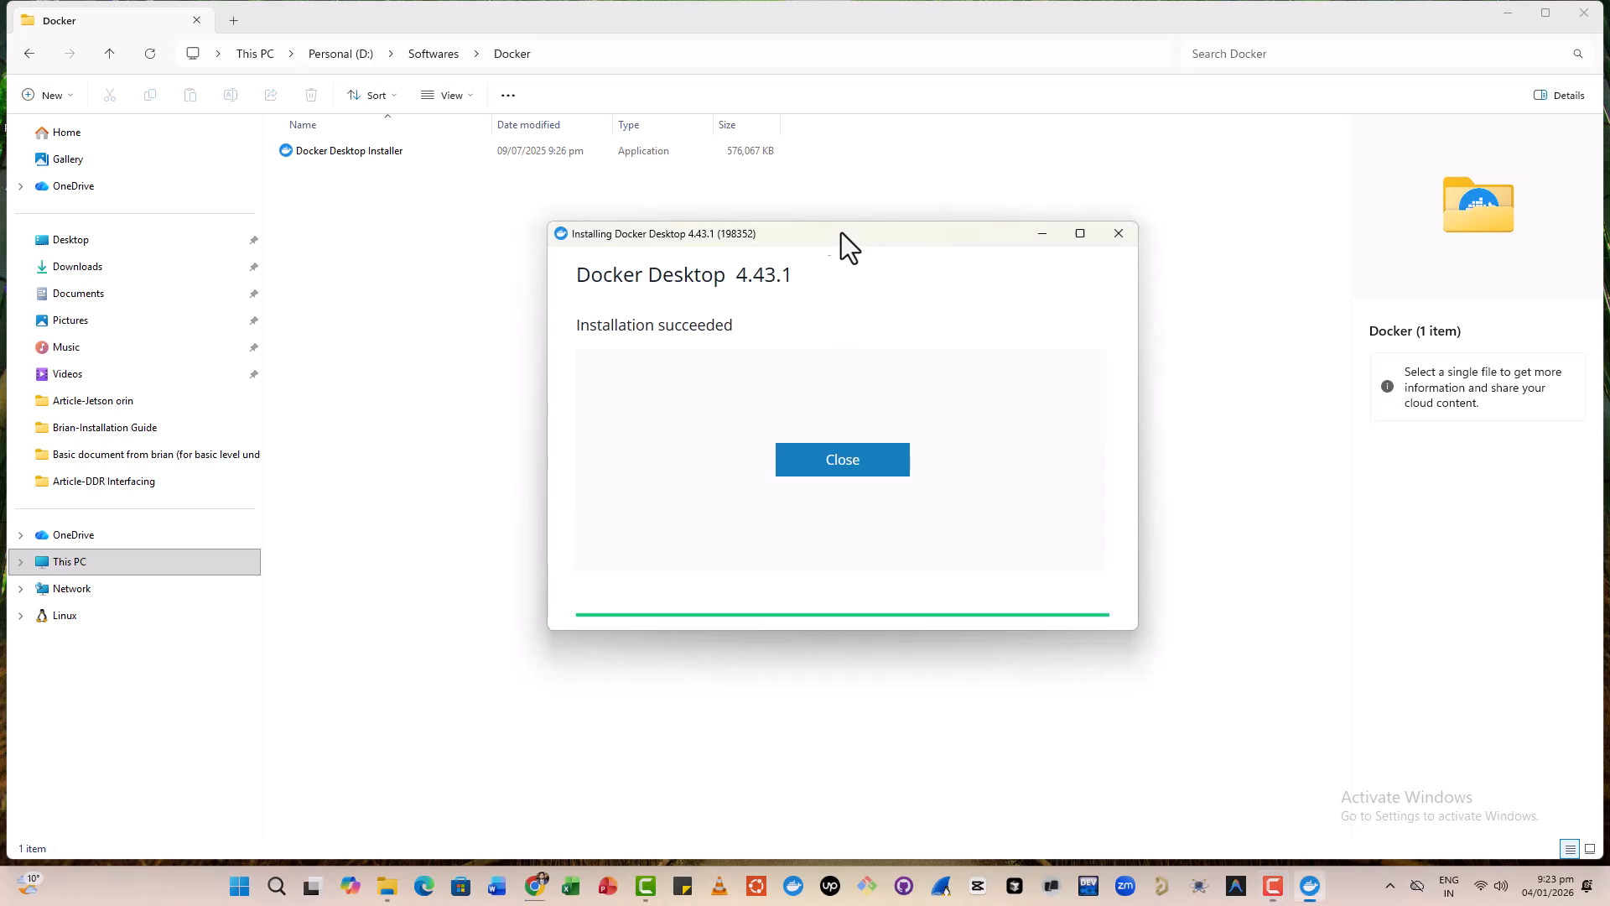
left_click_drag(837, 233, 782, 213)
left_click(775, 445)
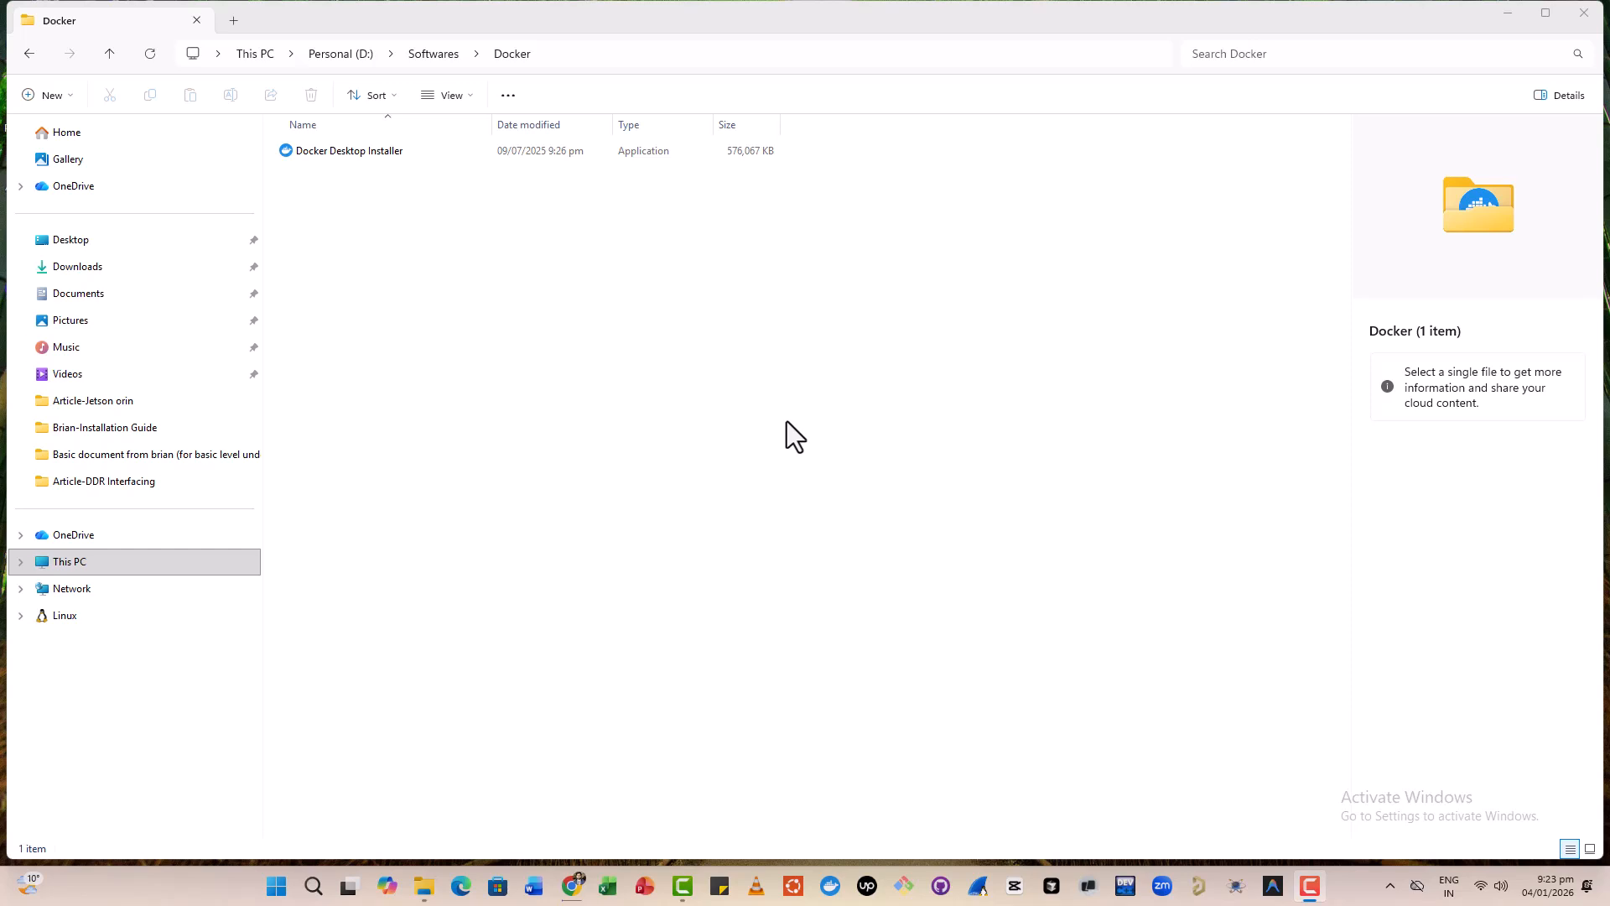
Find cmd in the Windows search, open Command Prompt and move its window toward the middle of the screen.
left_click(278, 886)
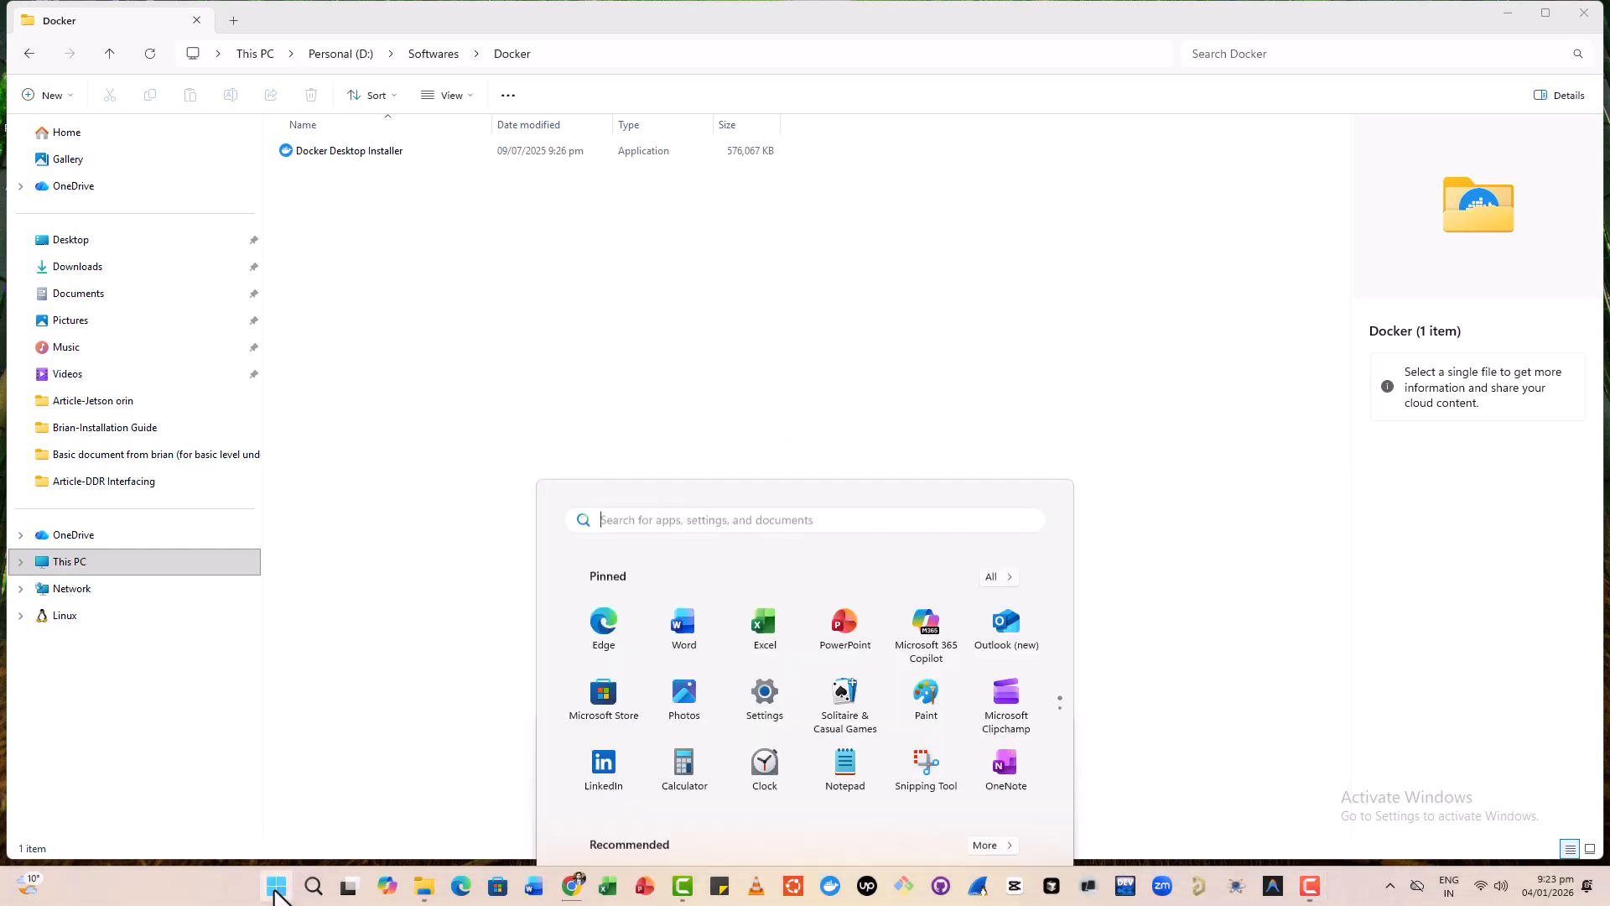
left_click(315, 887)
type("cmd")
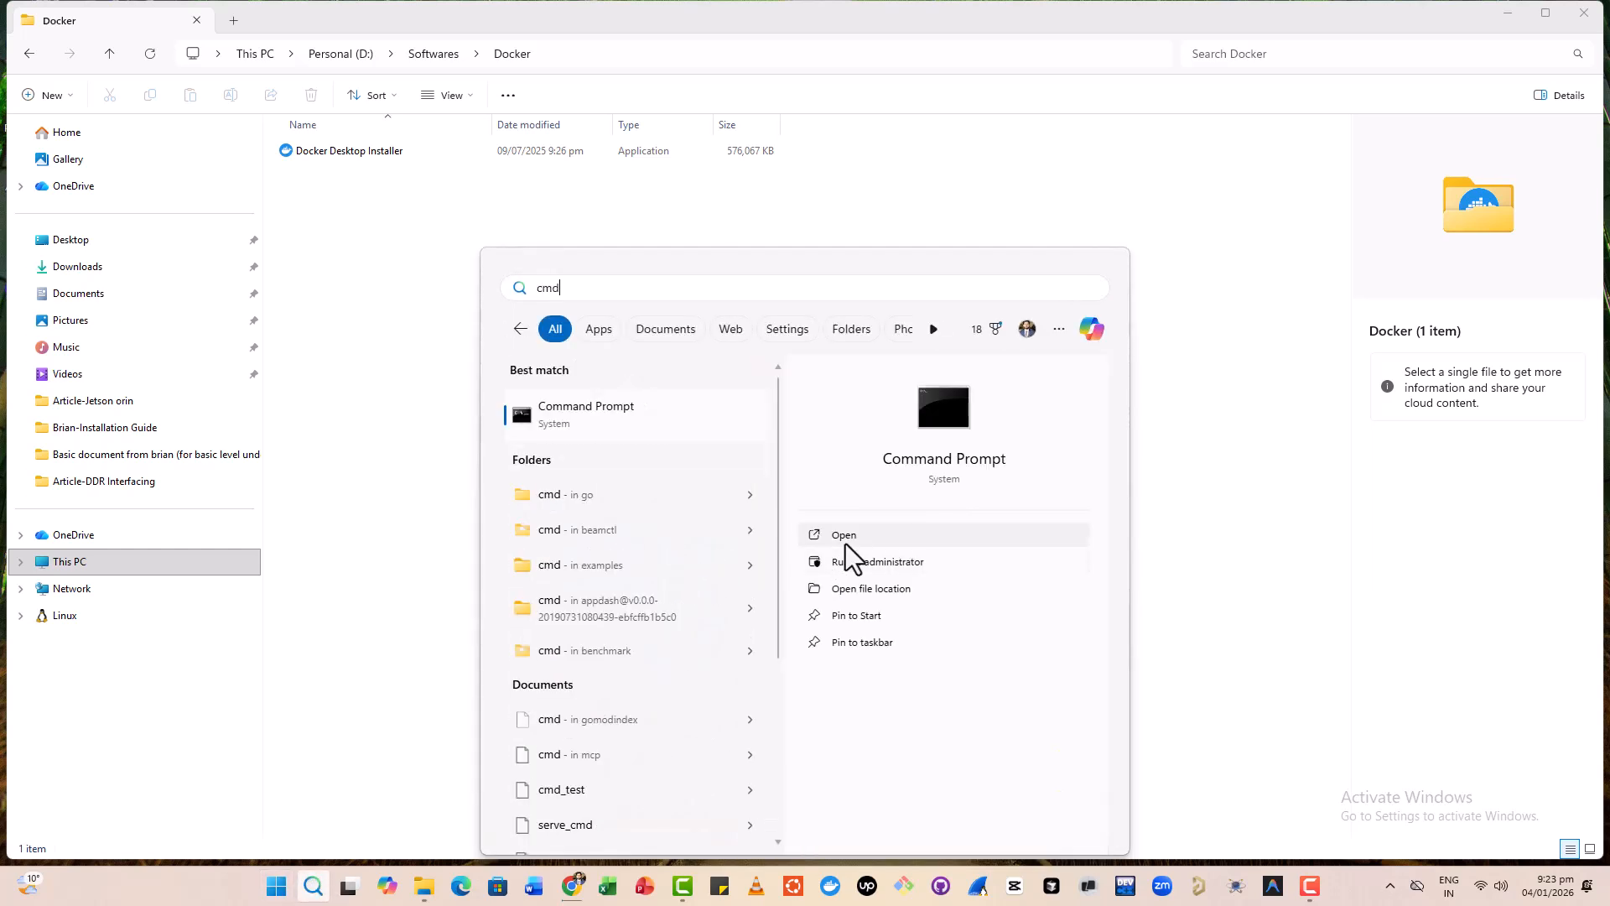
left_click(845, 543)
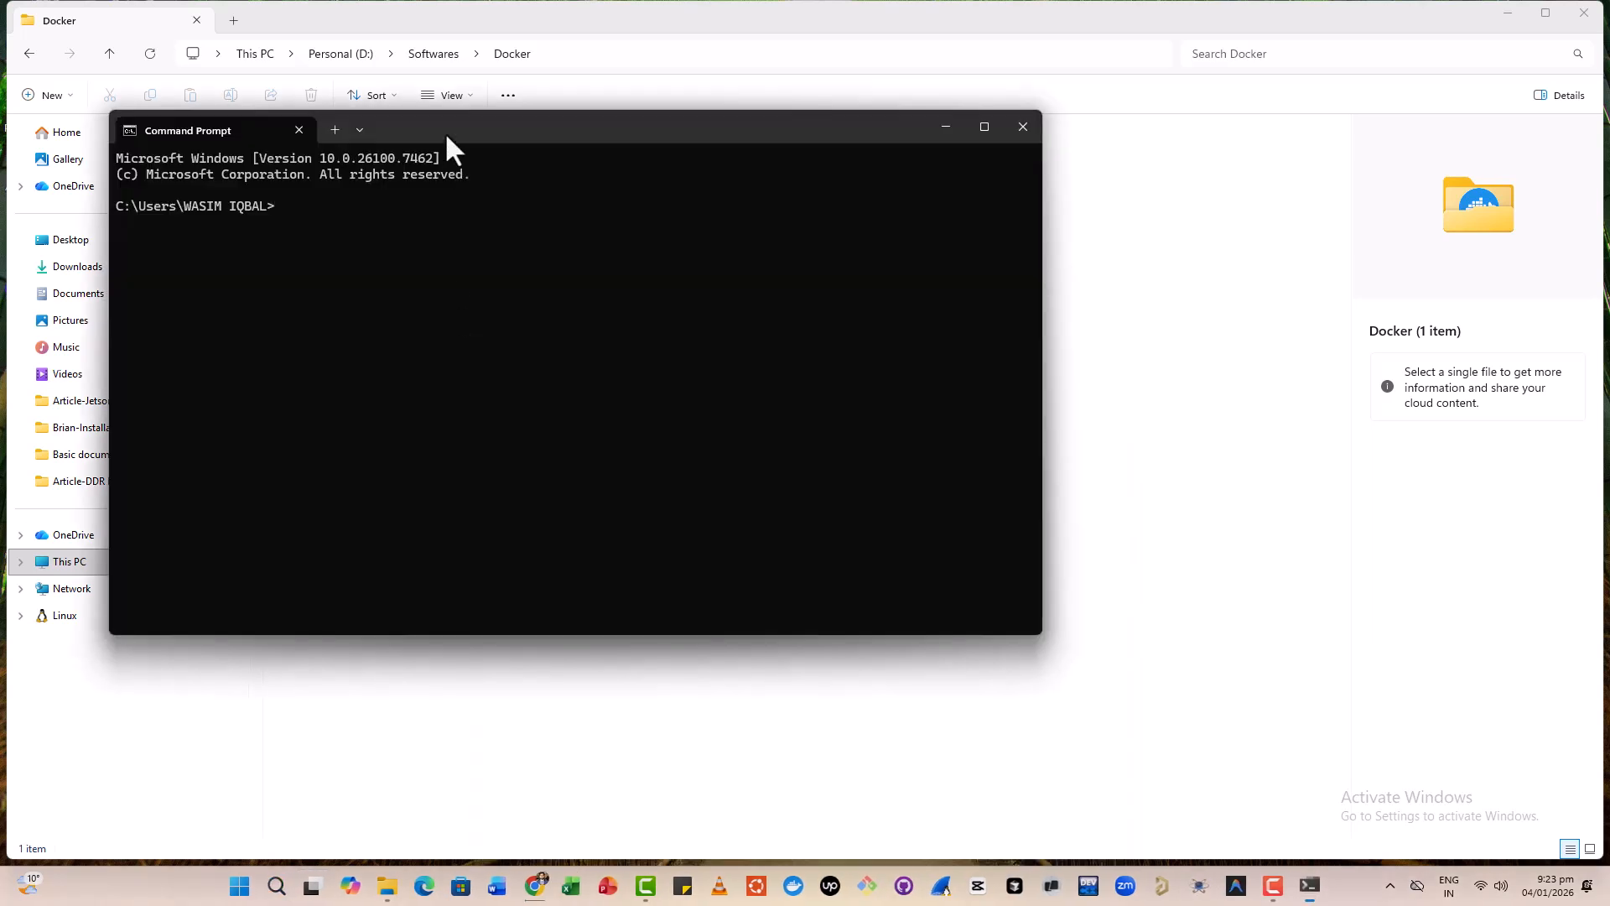
left_click_drag(445, 133, 663, 187)
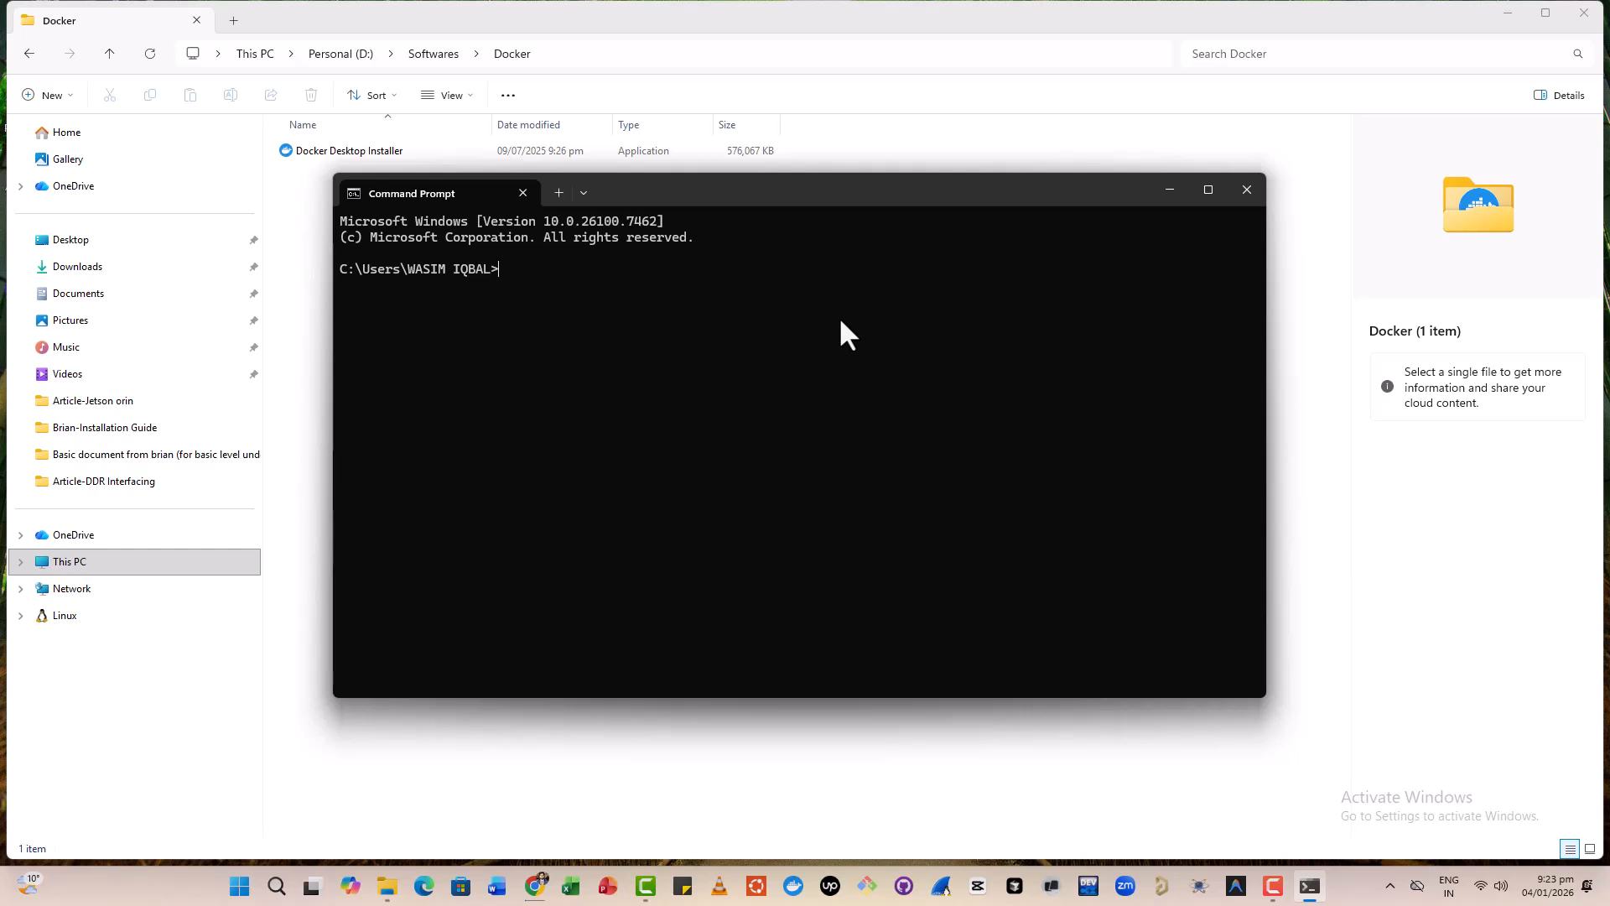
Check the installed Docker version with docker --version, highlight the output line and close Command Prompt.
type("docker --version")
key("Return")
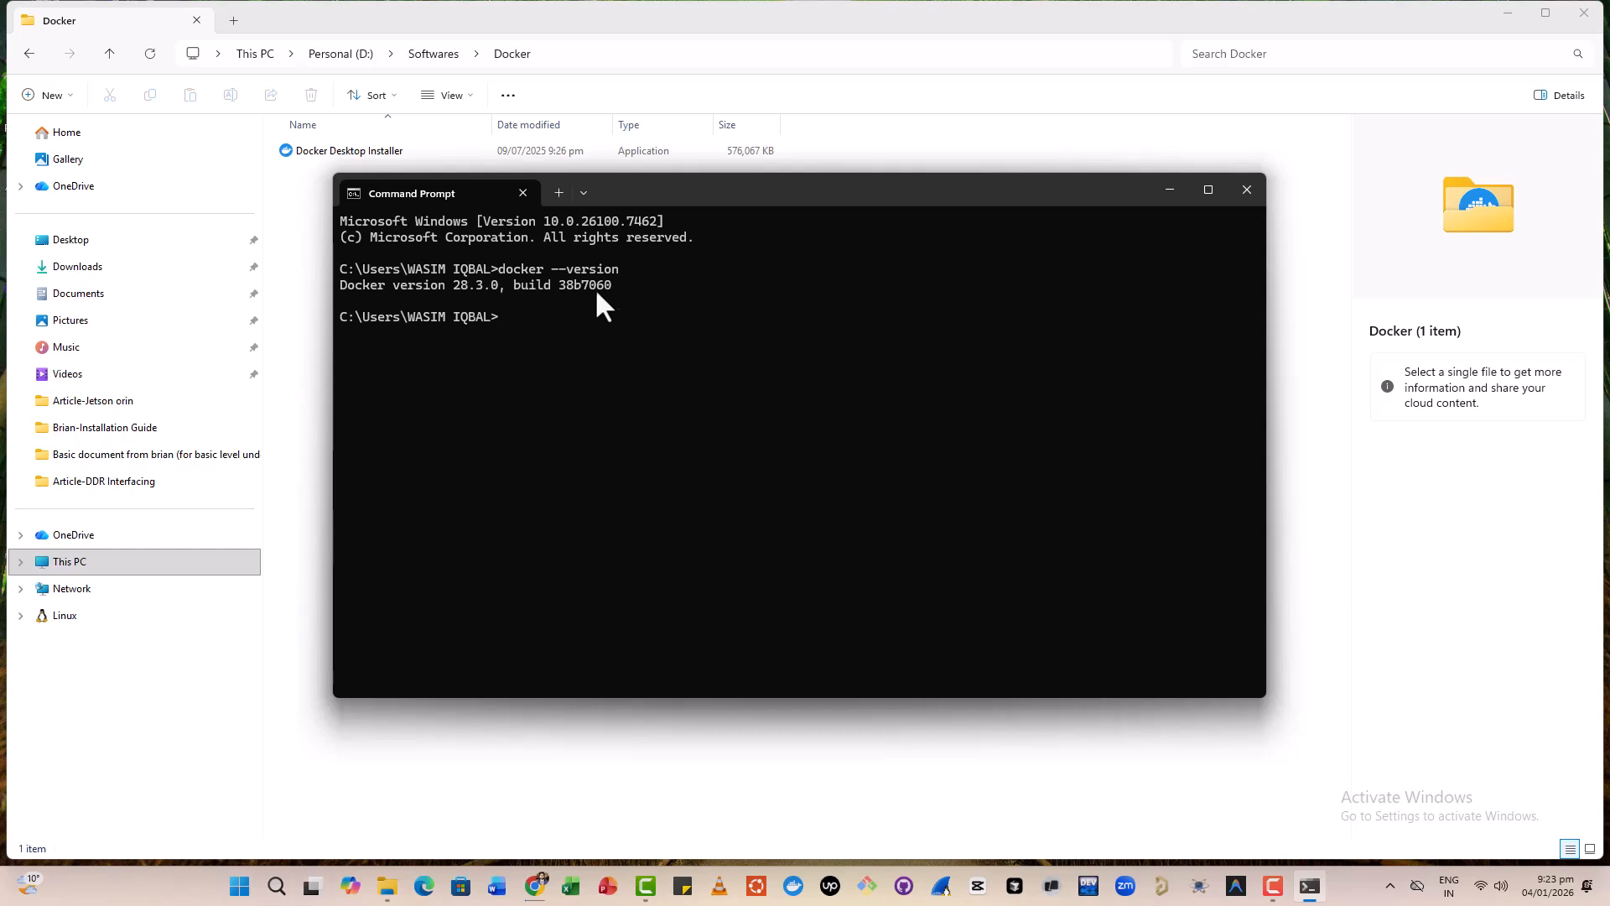
left_click_drag(646, 285, 386, 294)
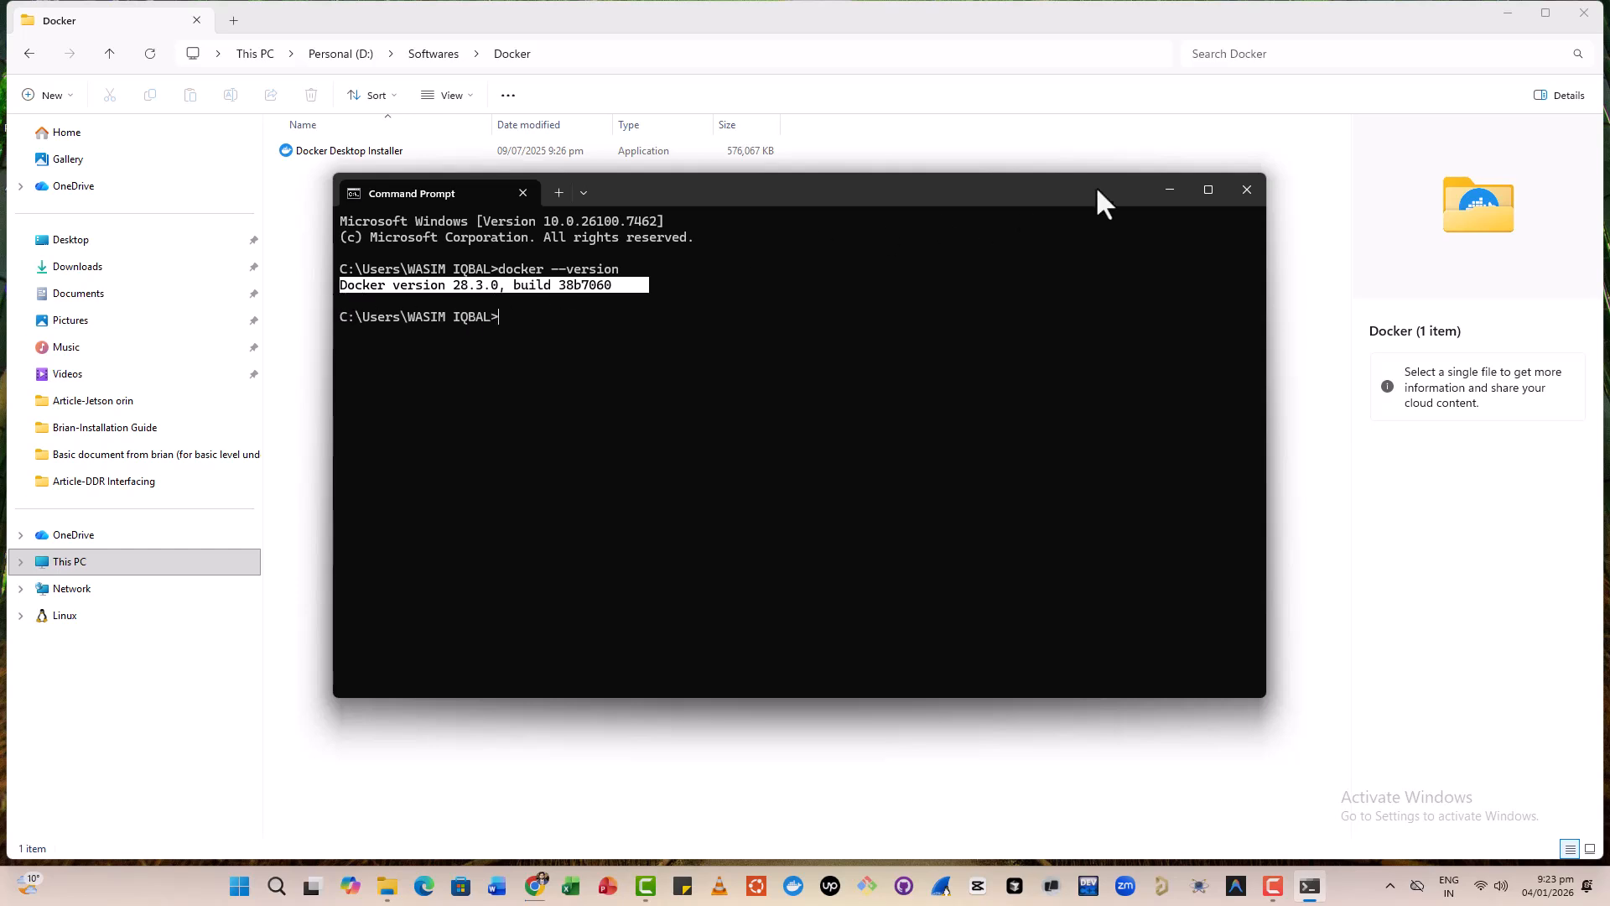
left_click(1244, 198)
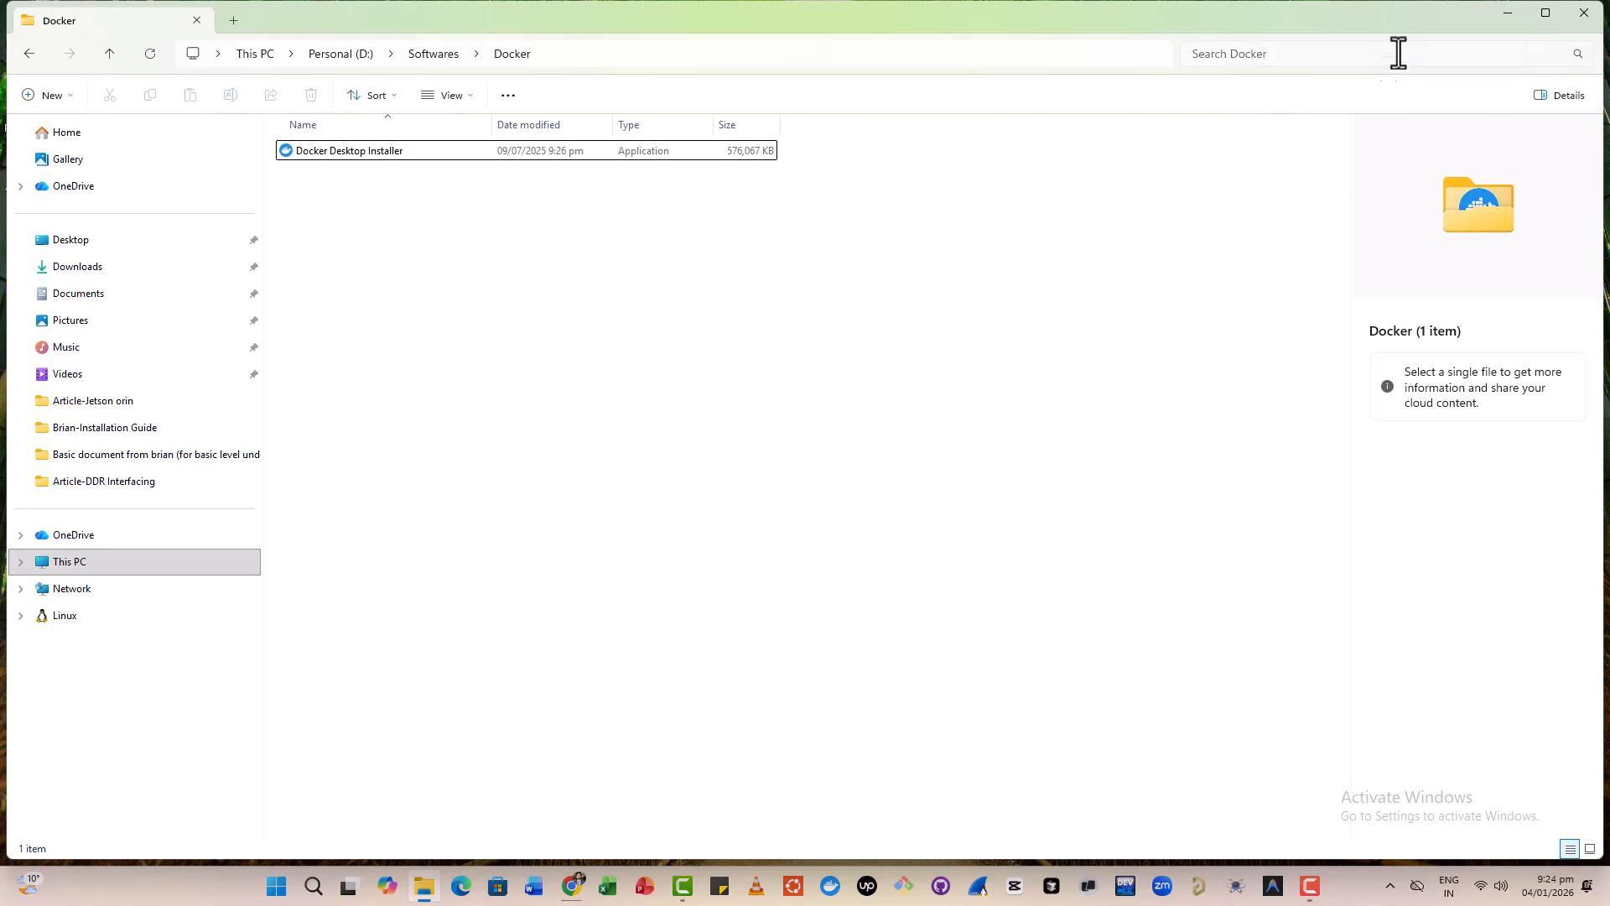
Minimize File Explorer, launch Docker Desktop from its desktop shortcut and accept the Docker Subscription Service Agreement.
left_click(1501, 15)
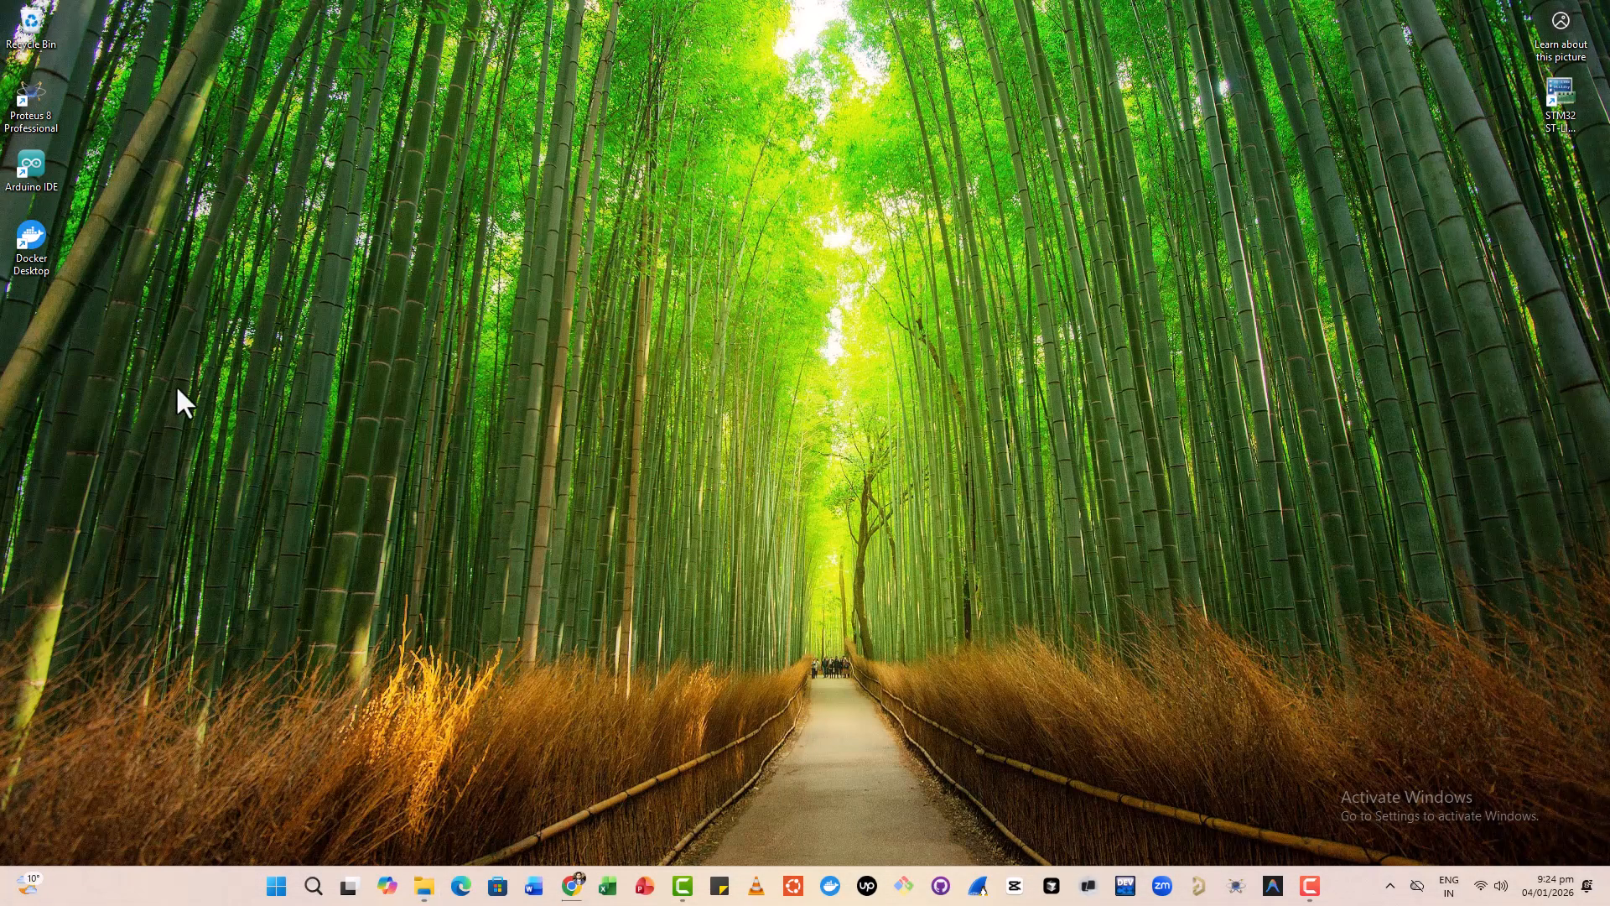
right_click(311, 270)
left_click(345, 347)
double_click(32, 252)
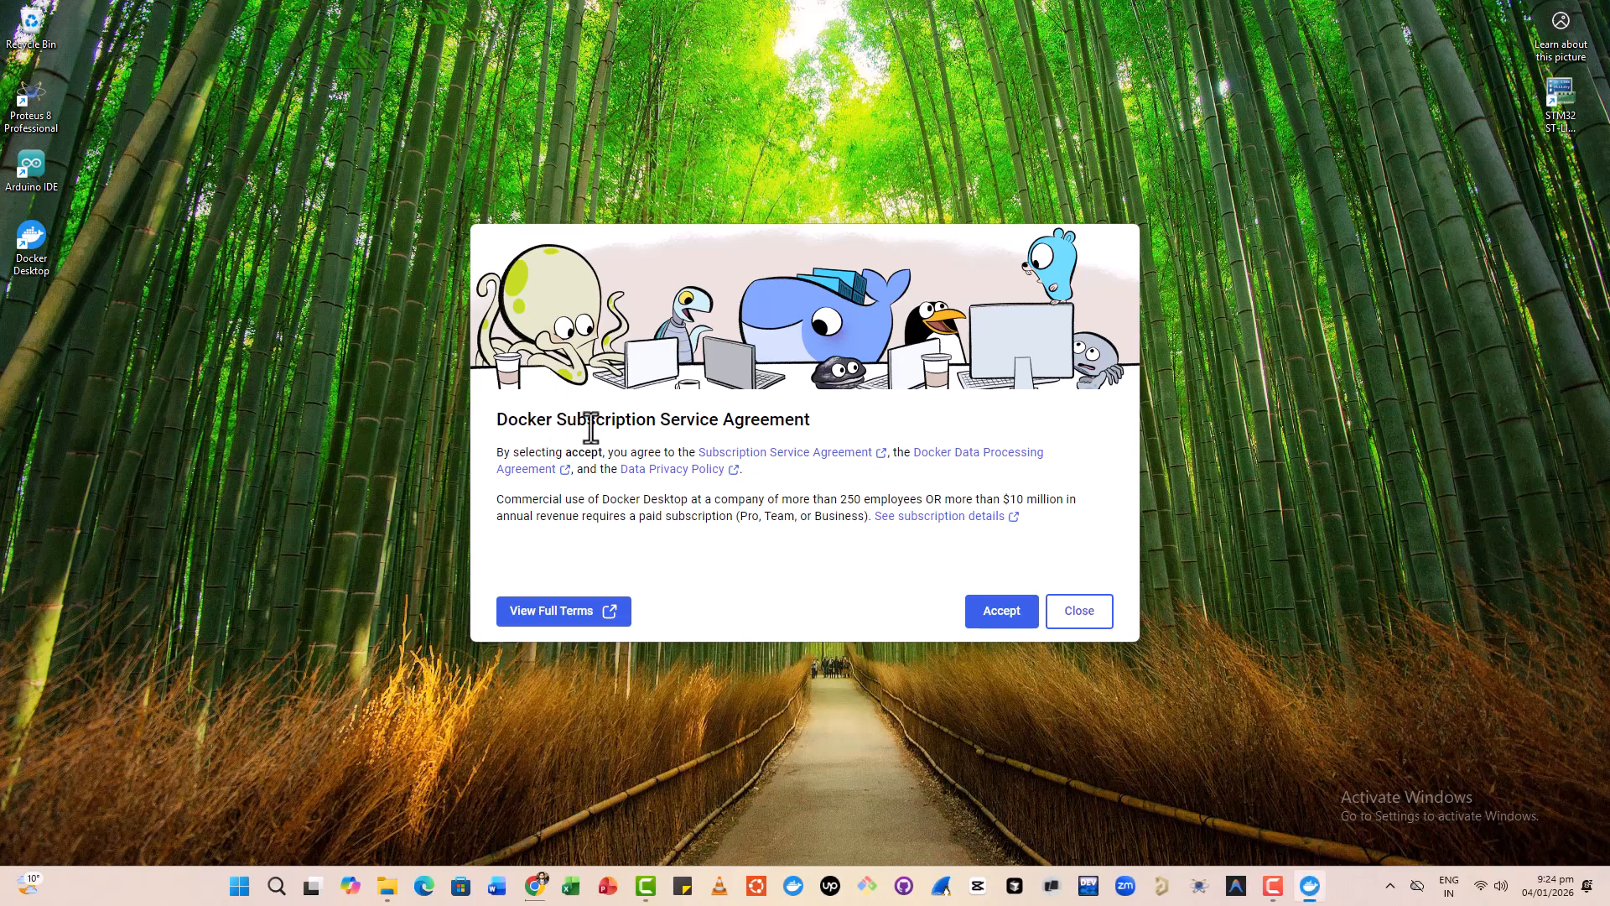
left_click(1000, 621)
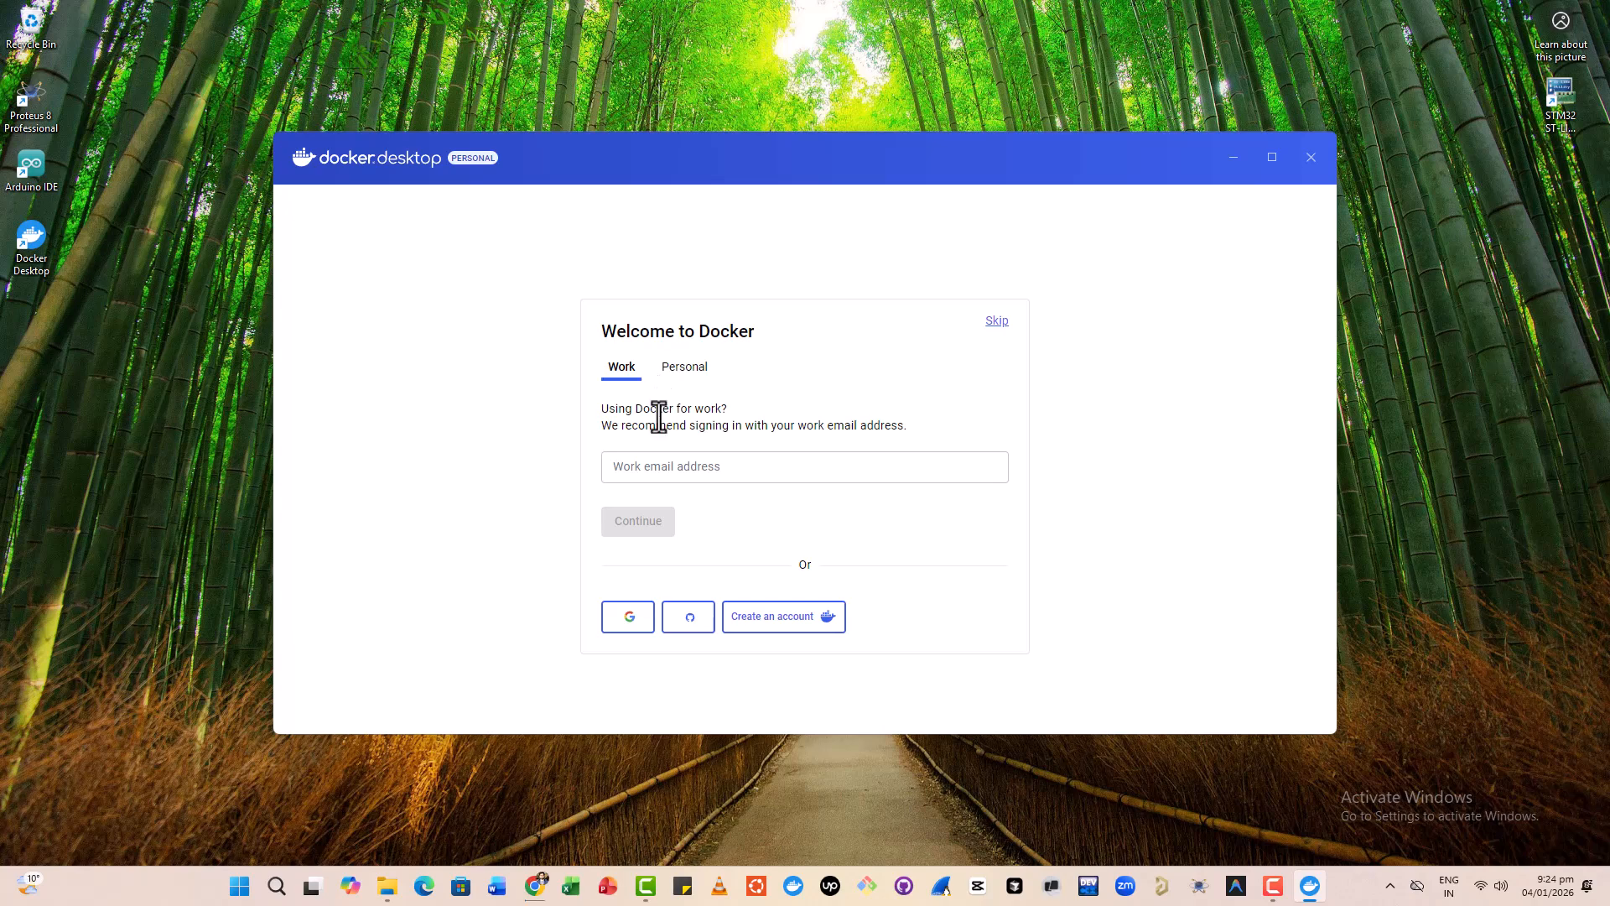
Switch the Welcome to Docker sign-in form from Work to Personal, leaving the email address empty.
left_click(659, 463)
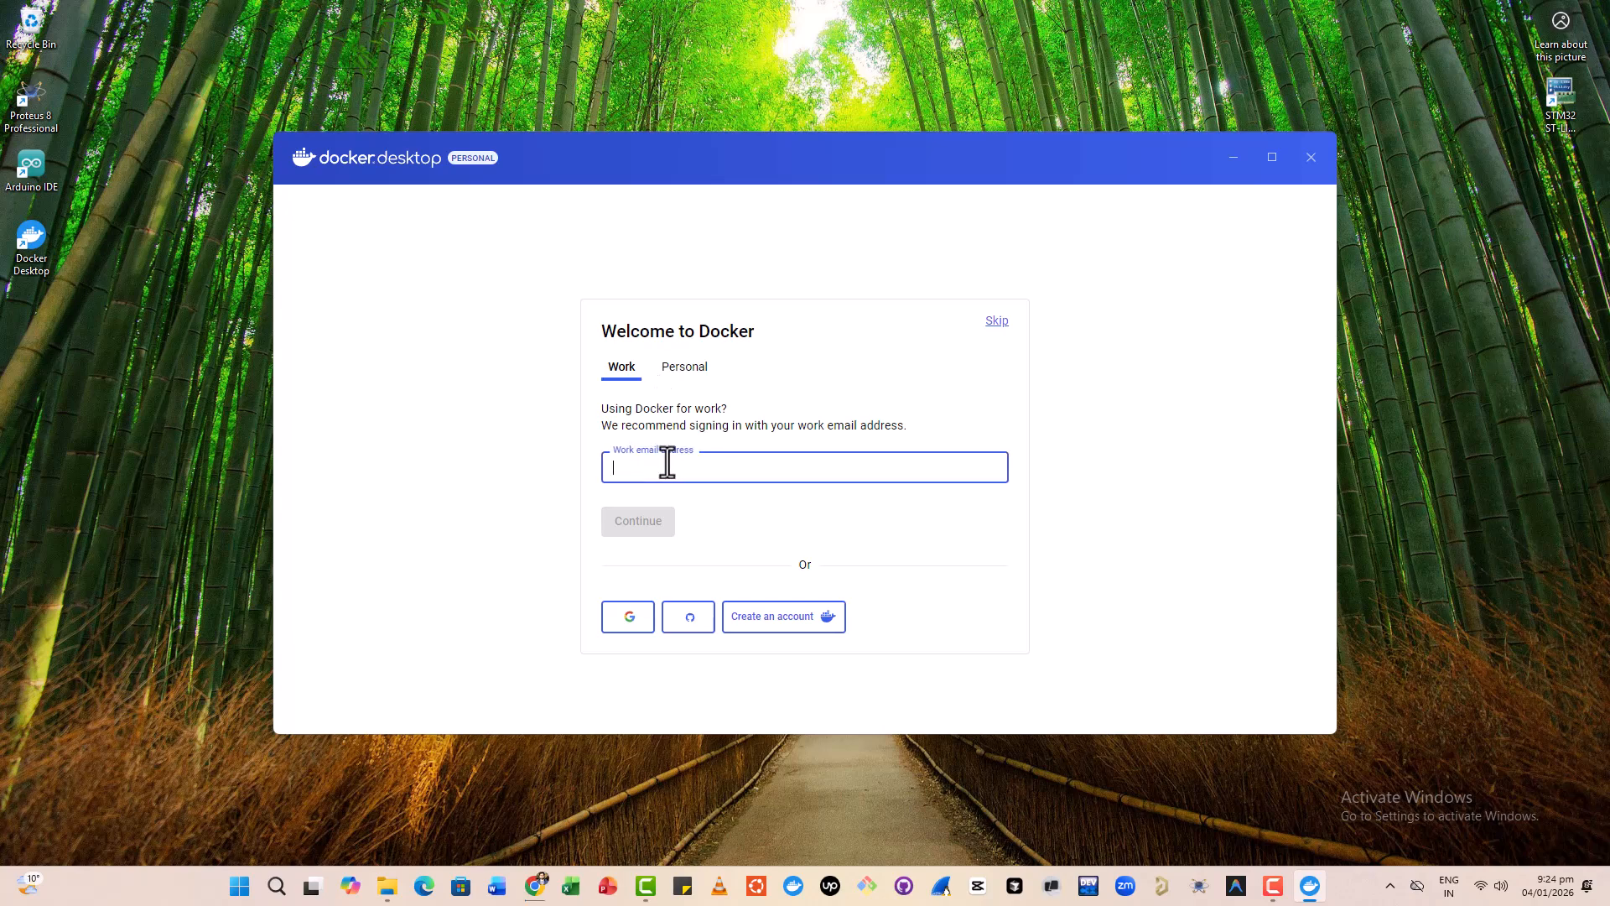
left_click(684, 370)
left_click(660, 418)
left_click(741, 485)
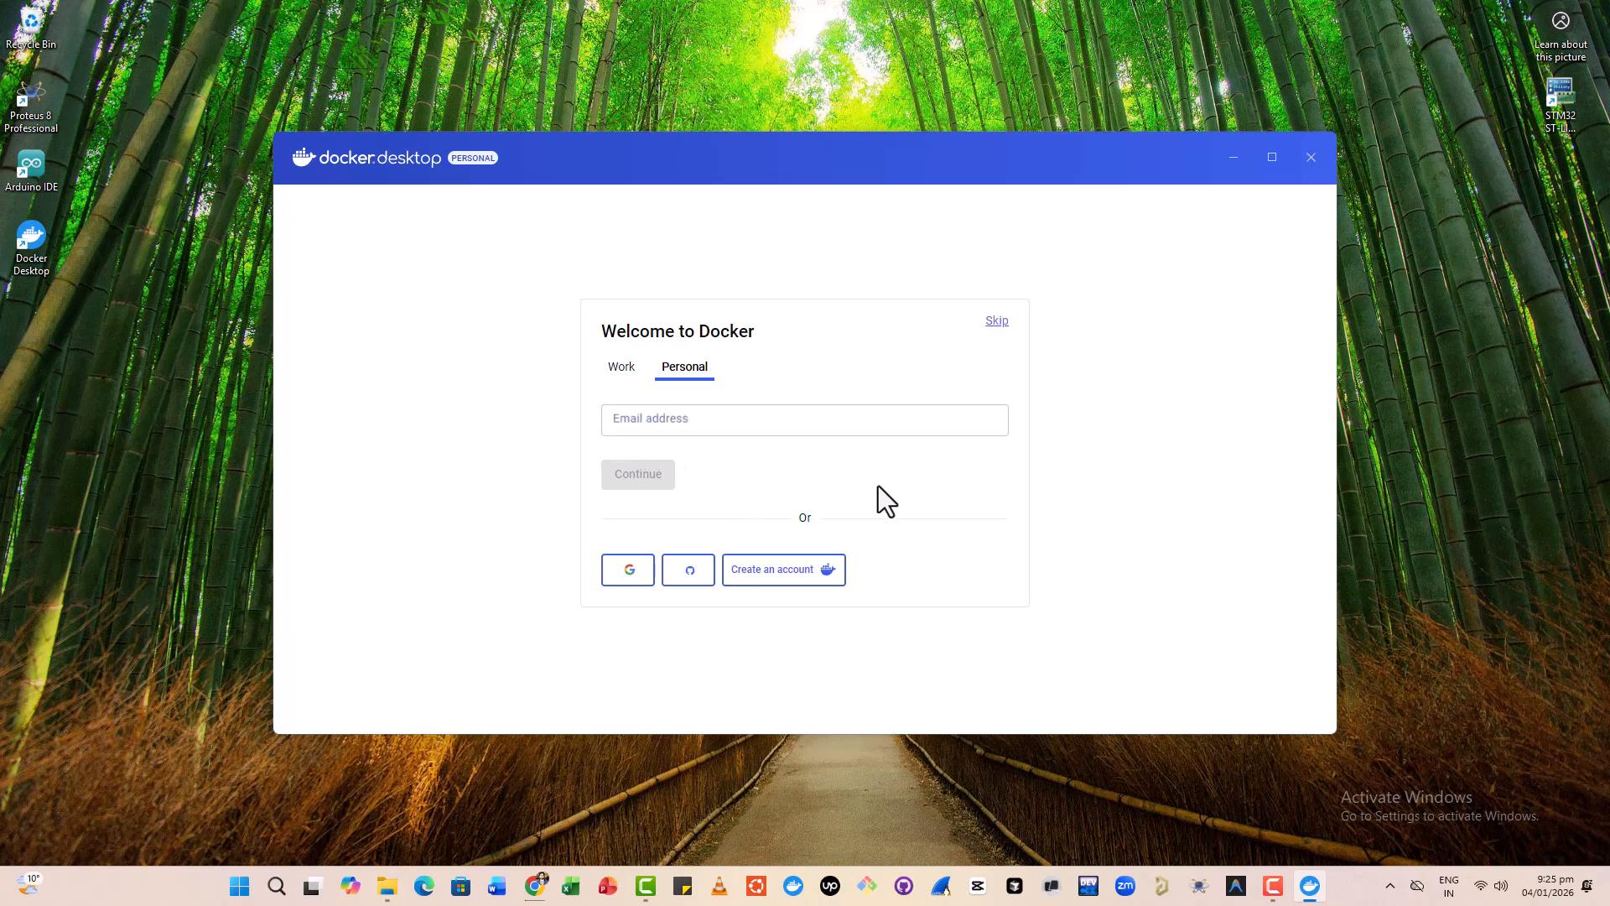
Sign in with a Google account, allow the browser to open Docker Desktop and maximize the Docker Desktop window.
left_click(629, 571)
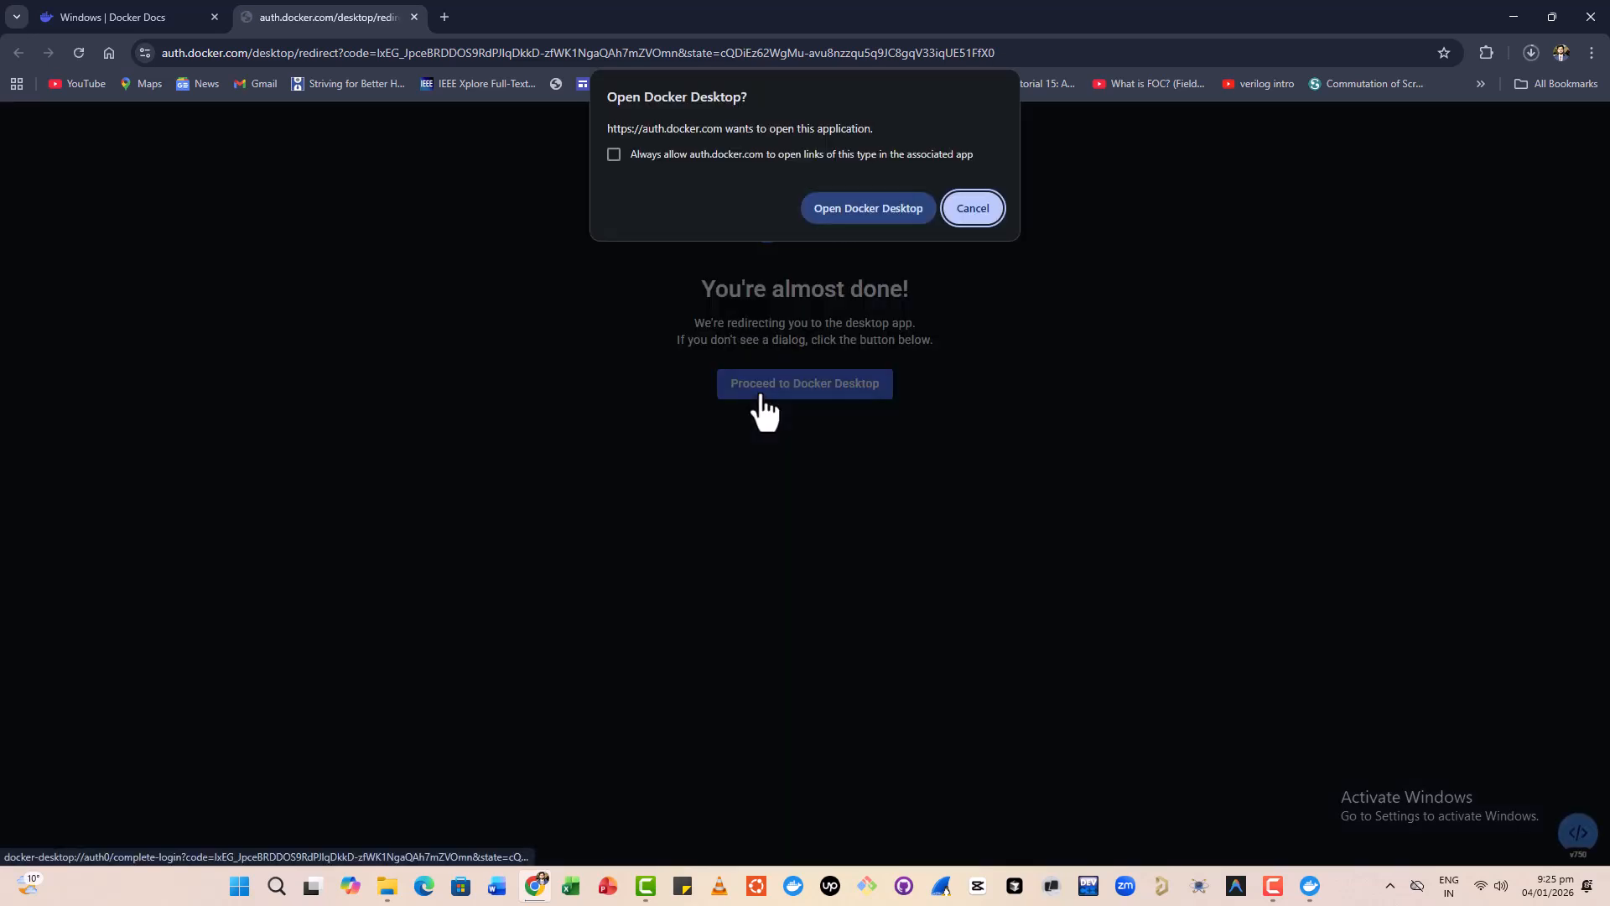
left_click(868, 208)
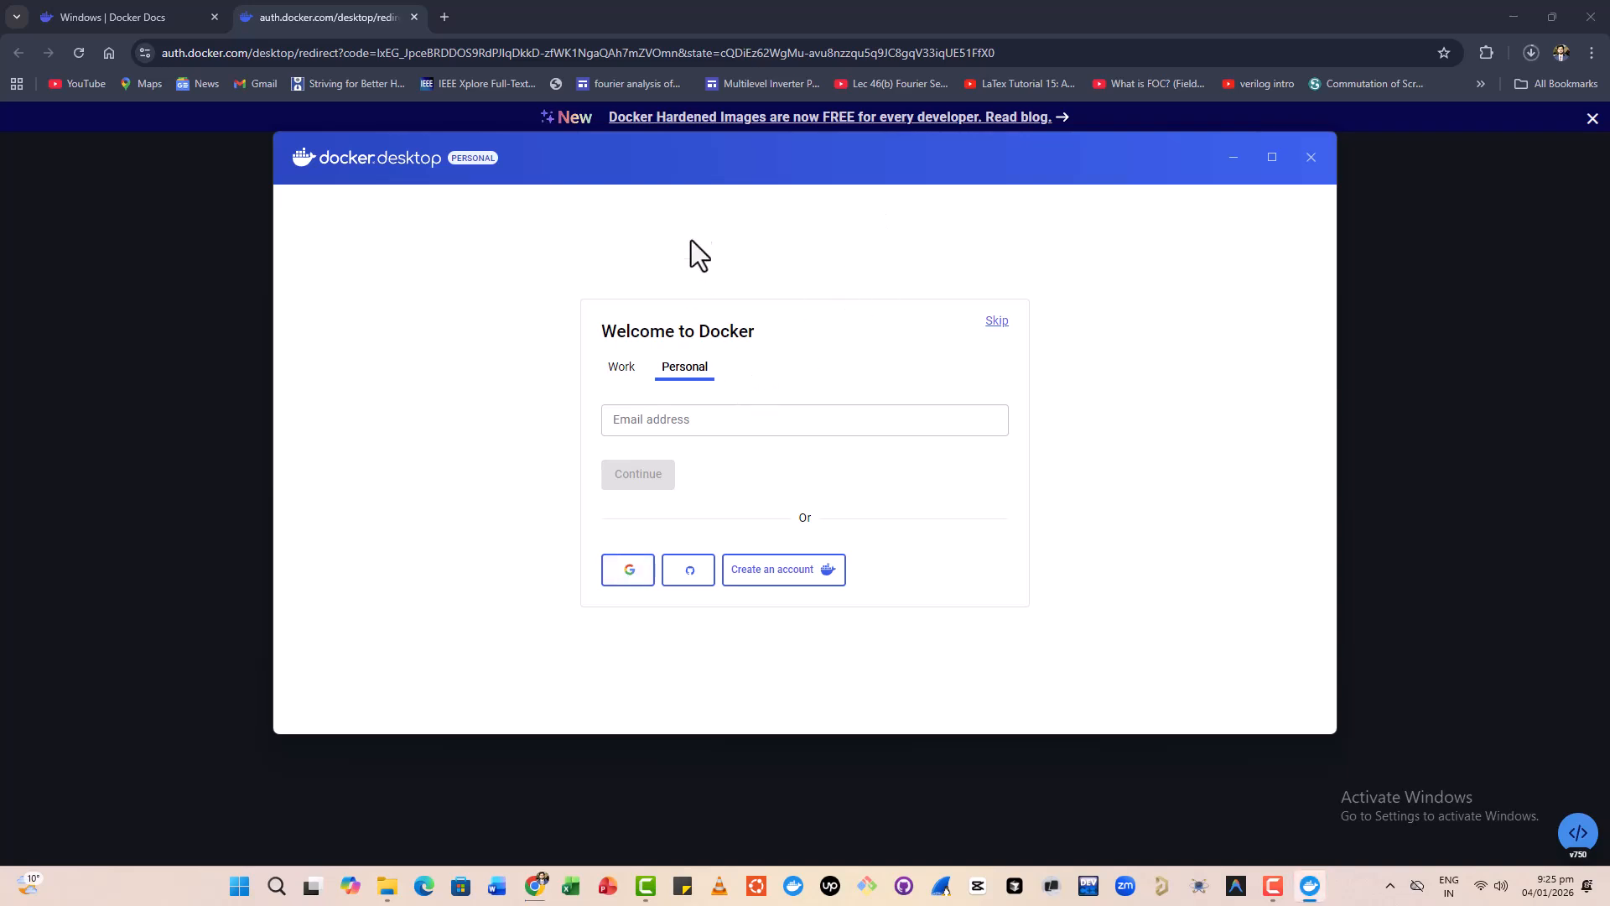
left_click_drag(693, 161, 646, 239)
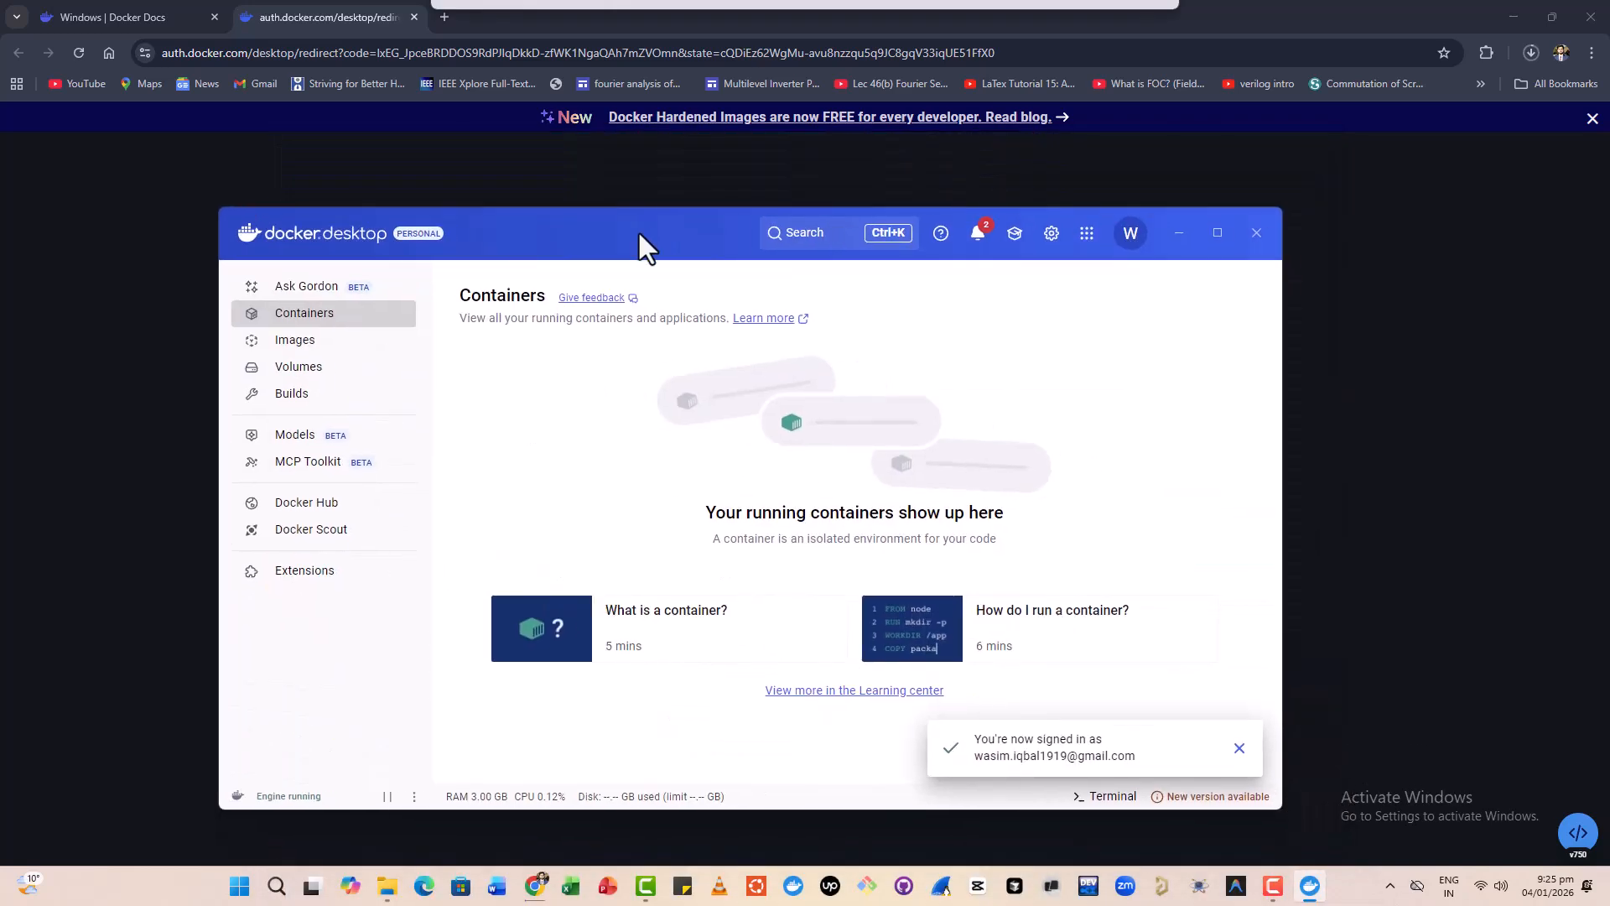
left_click(1214, 235)
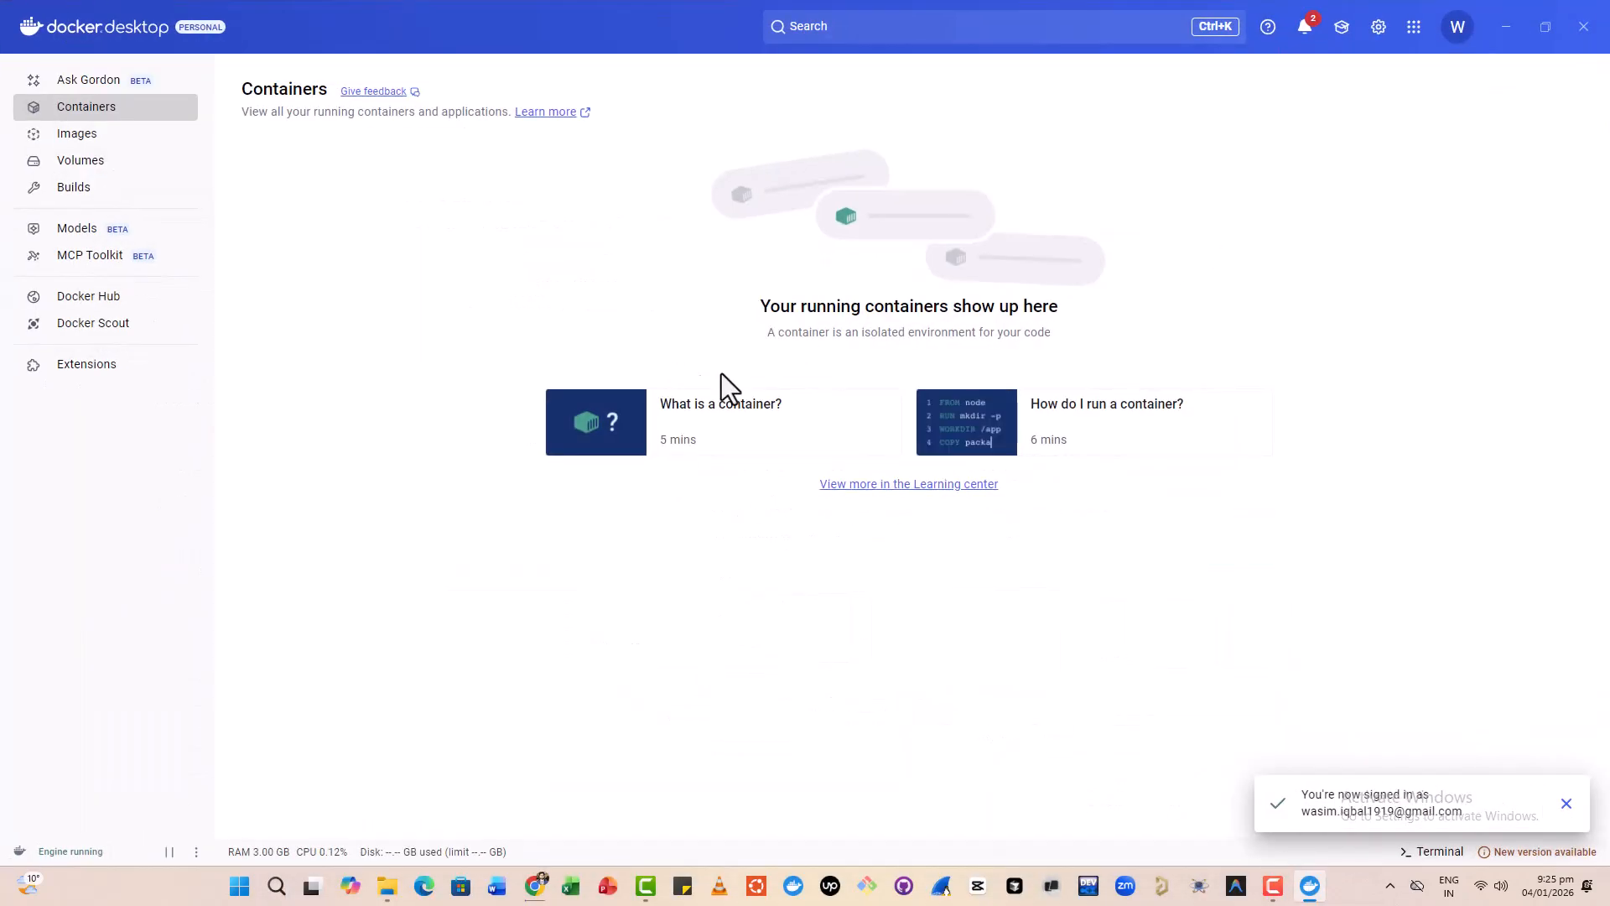